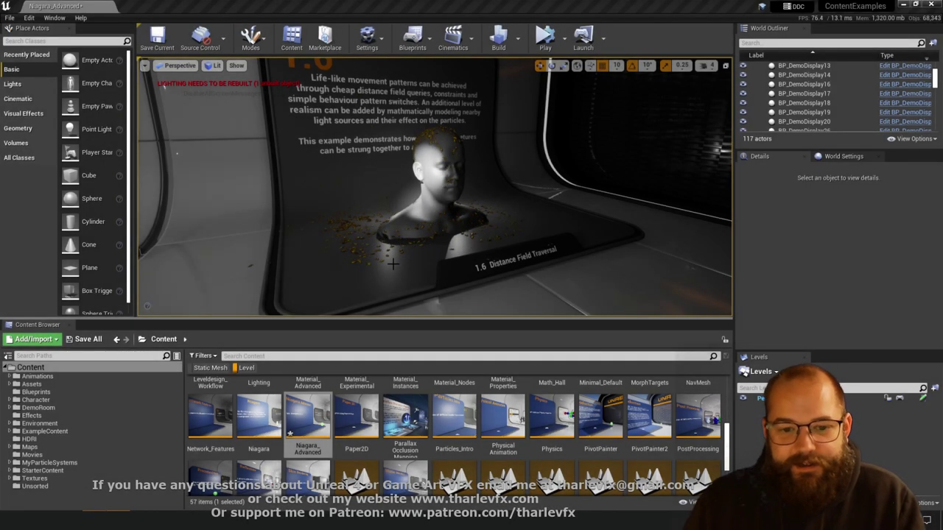
Enlarge the viewport and move in on the head bust in the 1.6 Distance Field Traversal exhibit to examine its crawling particles
drag(545, 324, 545, 338)
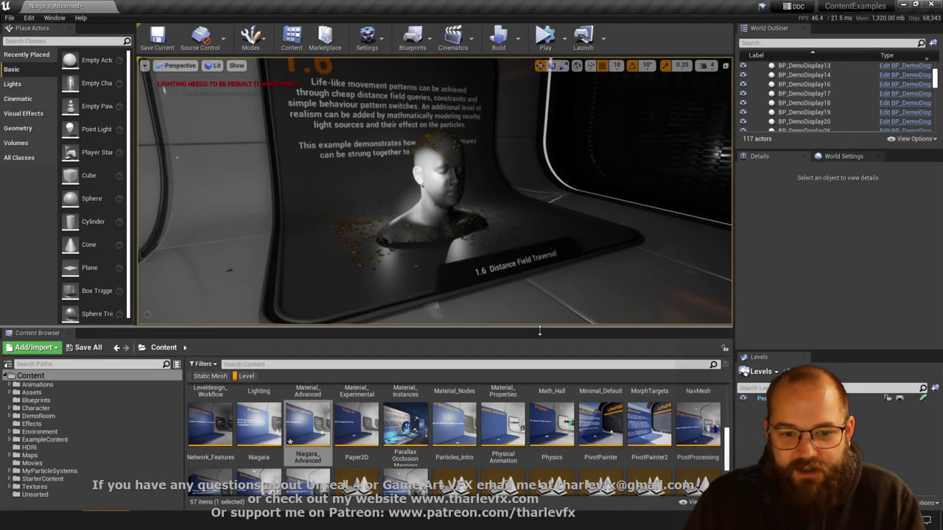
key(w)
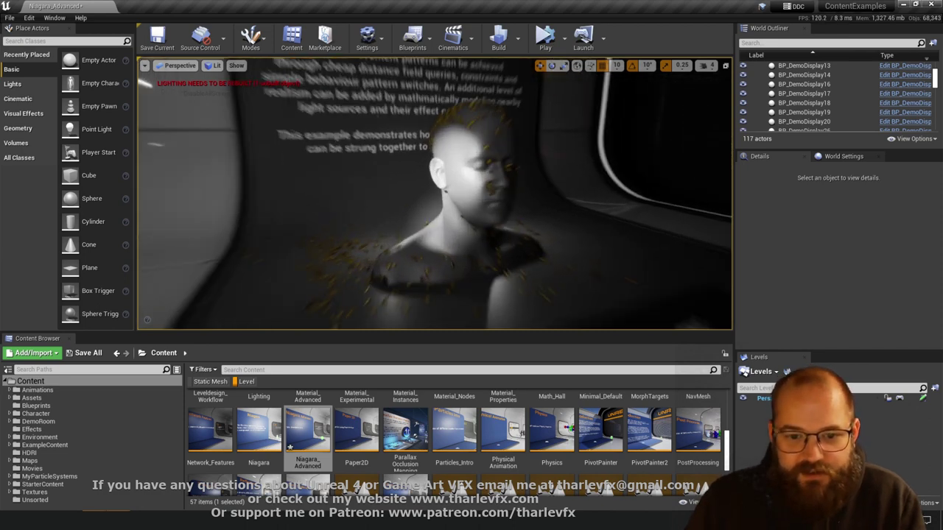
key(s)
right_drag(409, 196, 404, 194)
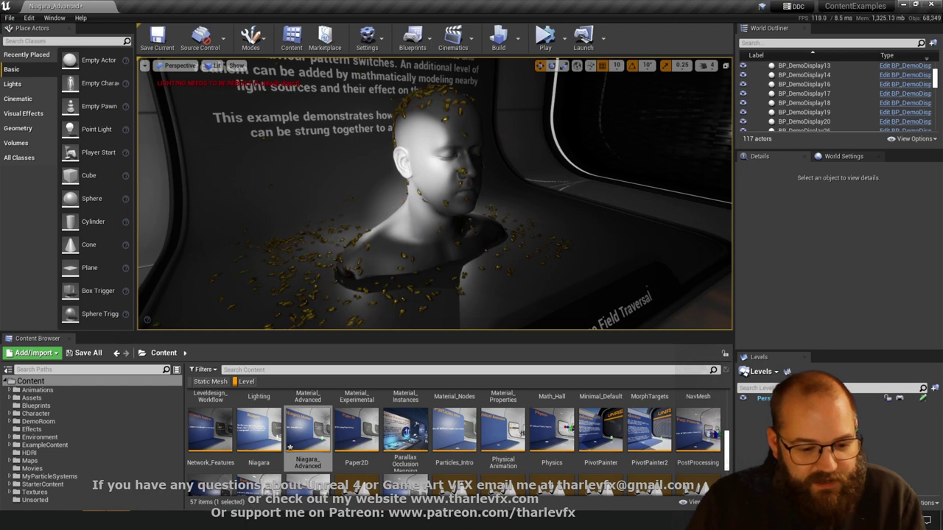
Switch to the Epic Games Launcher and browse the Learn page of the Unreal Engine section
click(218, 520)
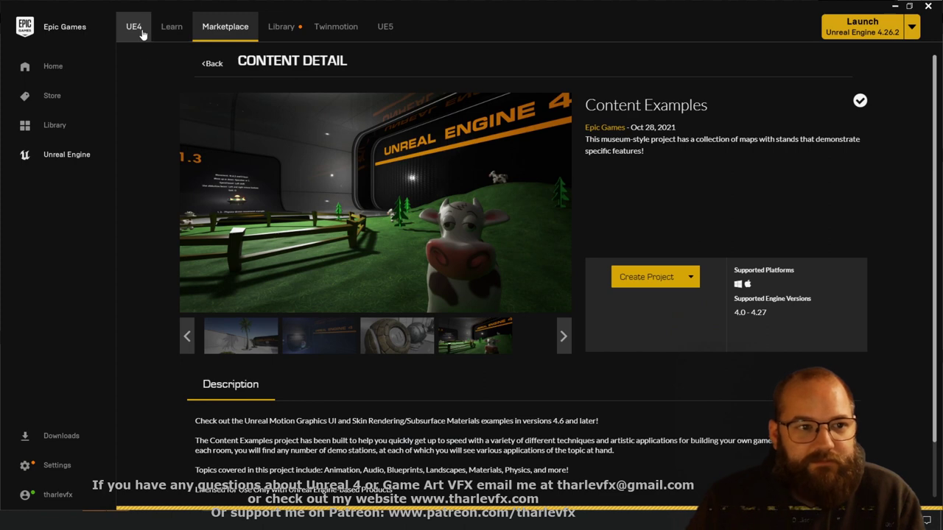
click(83, 155)
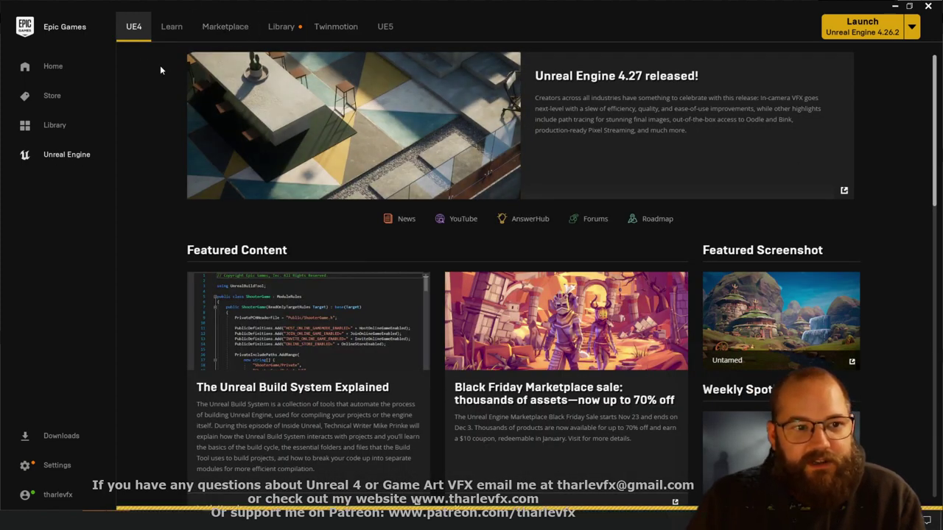
click(171, 26)
scroll(154, 261, down, 4)
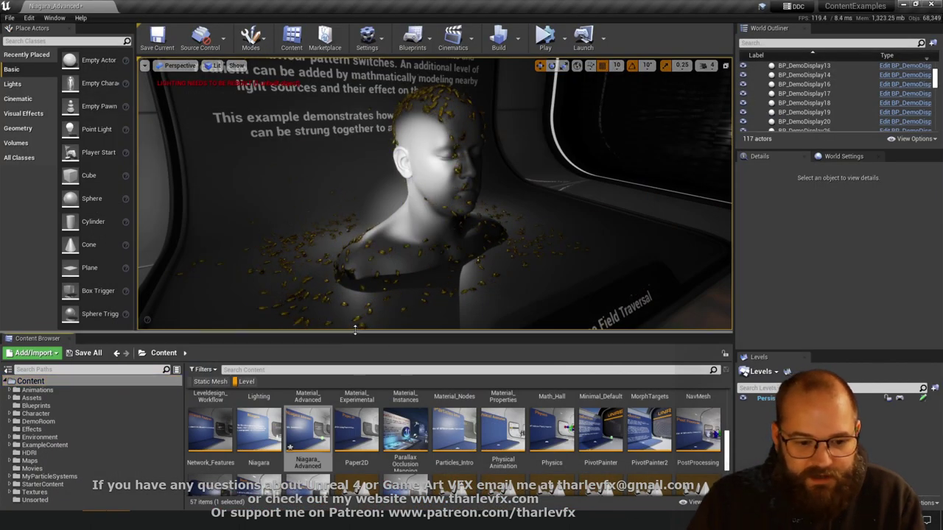
Return to the ContentExamples project in Unreal Editor, locate the Niagara_Advanced level and examine the bust's particle behaviour
drag(355, 330, 355, 318)
click(274, 418)
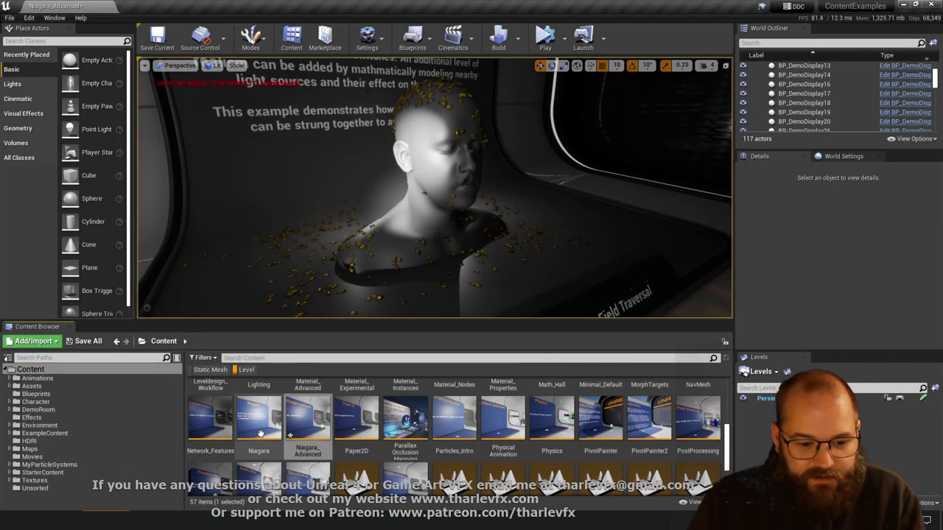
click(315, 426)
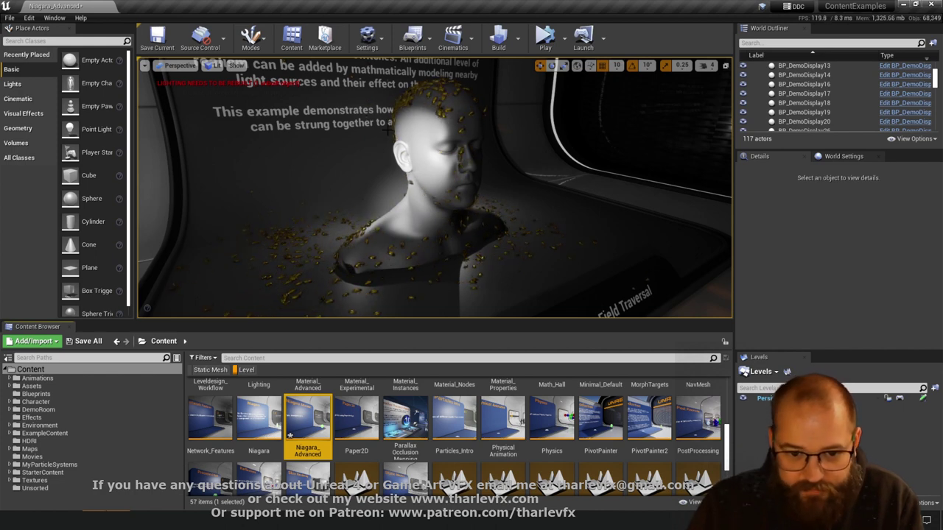
right_drag(435, 188, 439, 181)
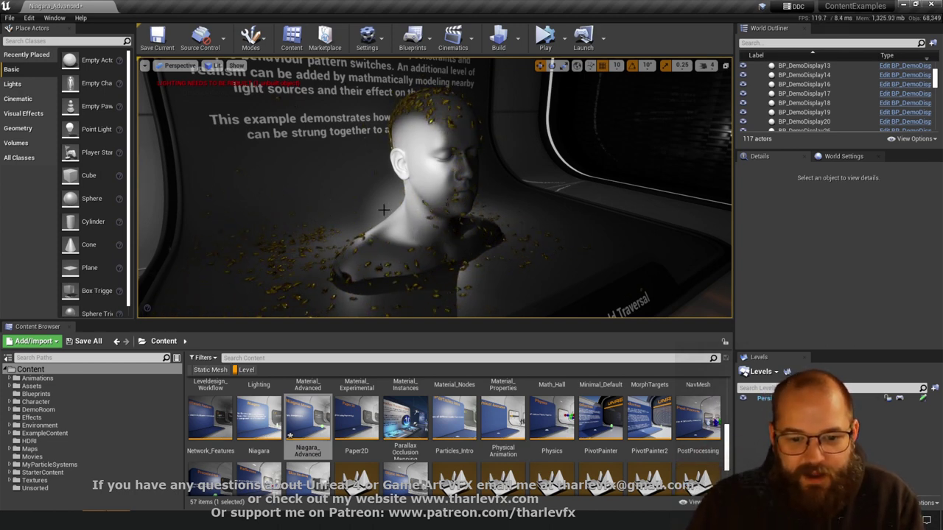
drag(403, 246, 404, 291)
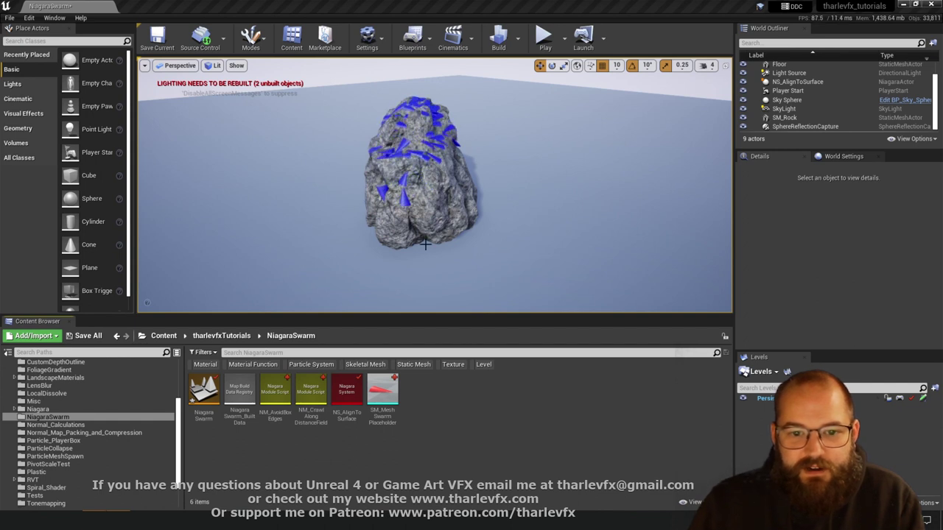
Hide the existing NS_AlignToSurface particle actor on the rock in the NiagaraSwarm level
scroll(453, 215, up, 3)
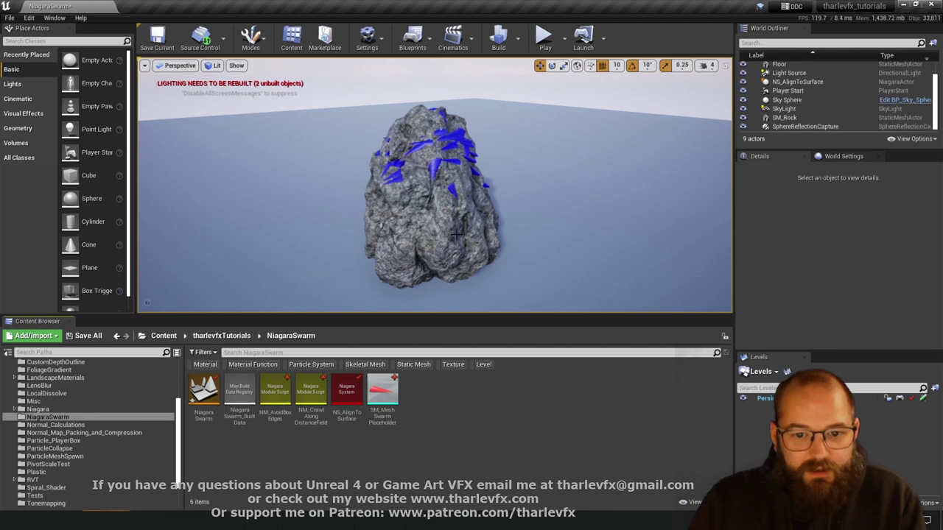
click(460, 147)
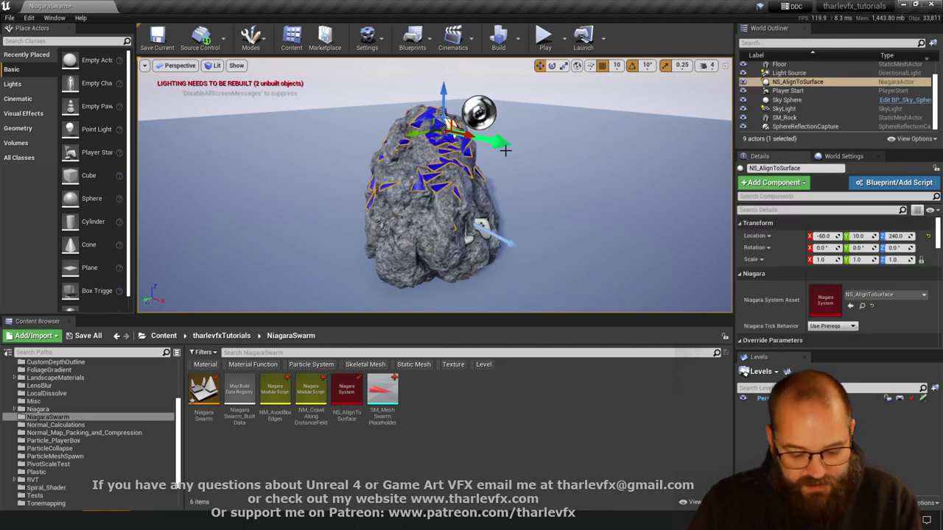
key(Escape)
Create an empty Niagara System asset in the NiagaraSwarm folder
right_click(458, 420)
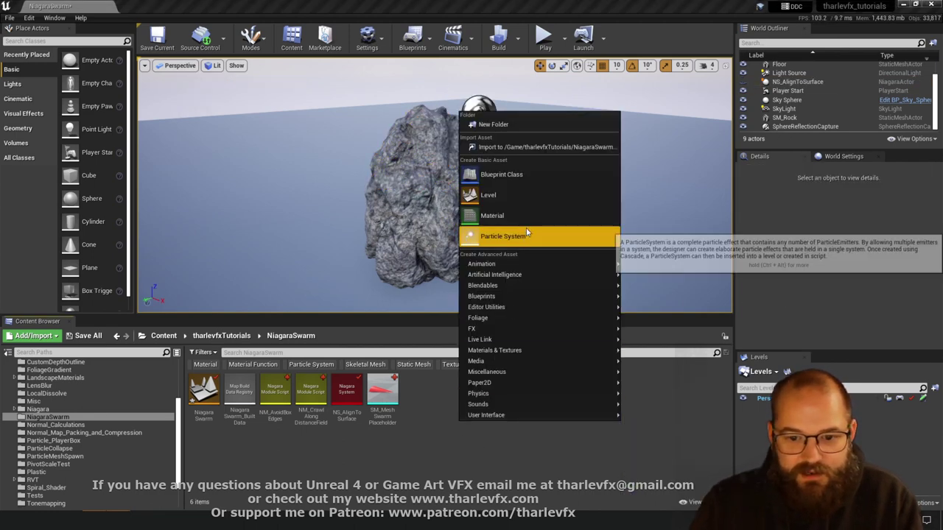
mouse_move(505, 330)
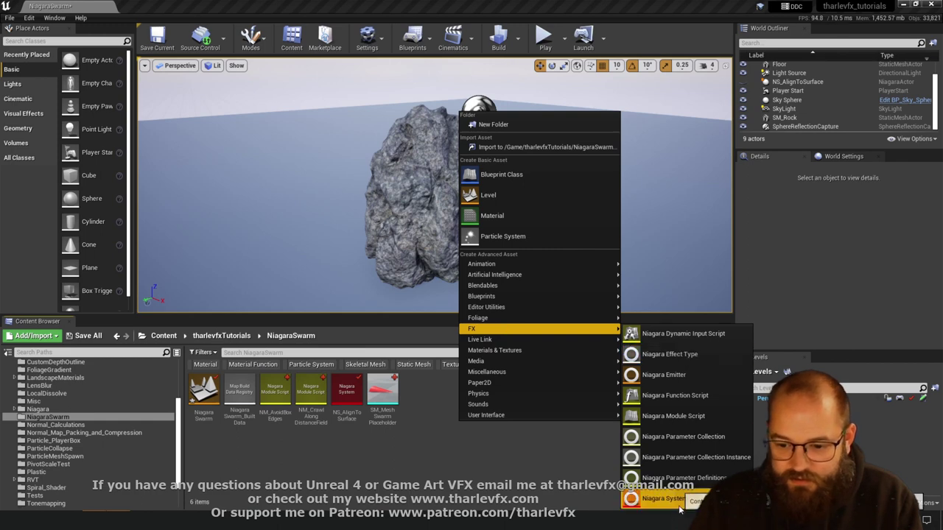
click(655, 499)
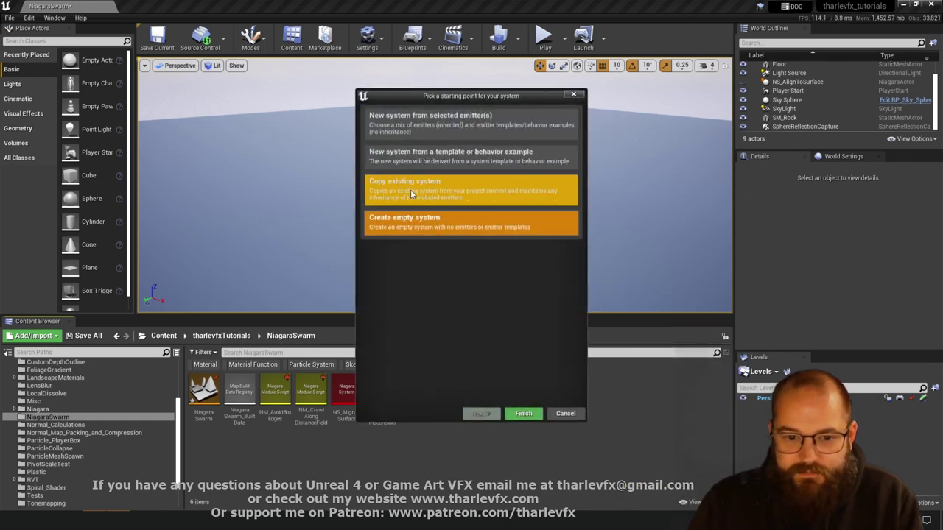
click(524, 413)
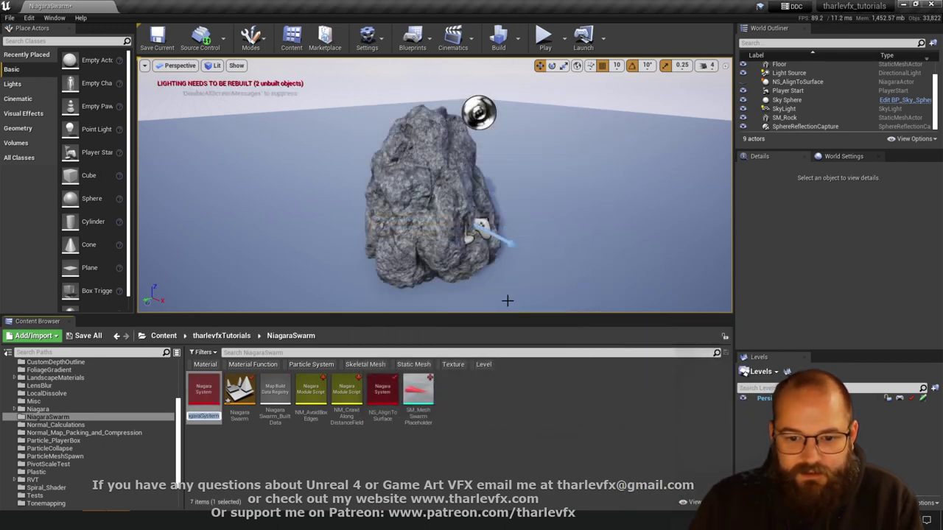
Name the new Niagara system NS_Class_AlignToSurface and open it for editing
text(NS_)
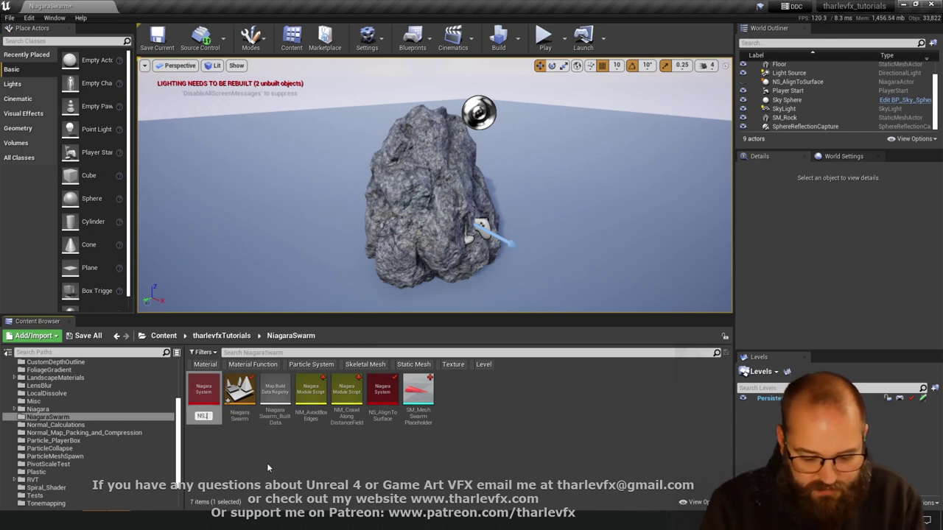
text(Class_M)
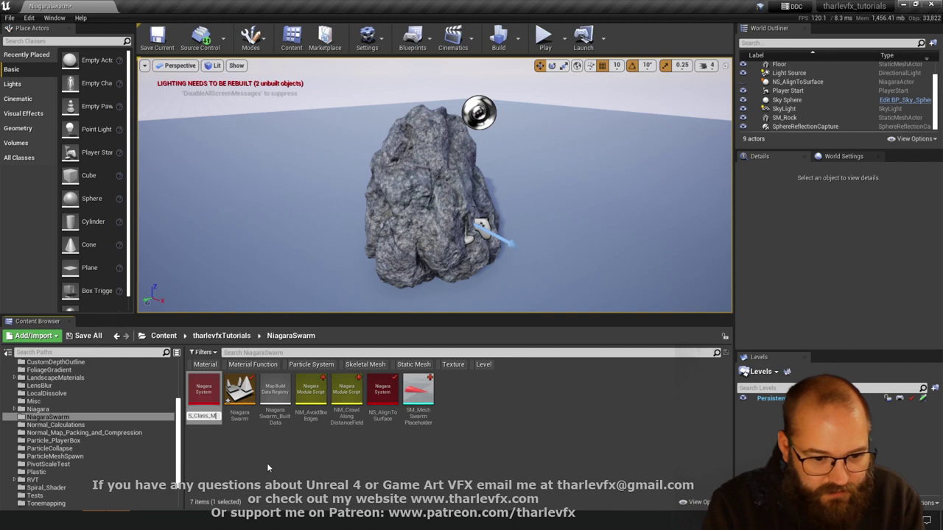
key(BackSpace)
text(Align)
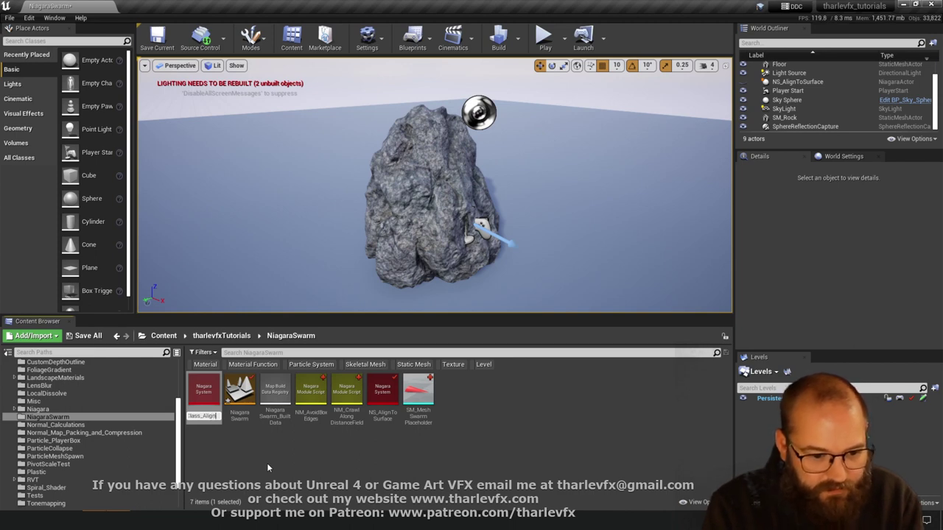
text(ToSurface)
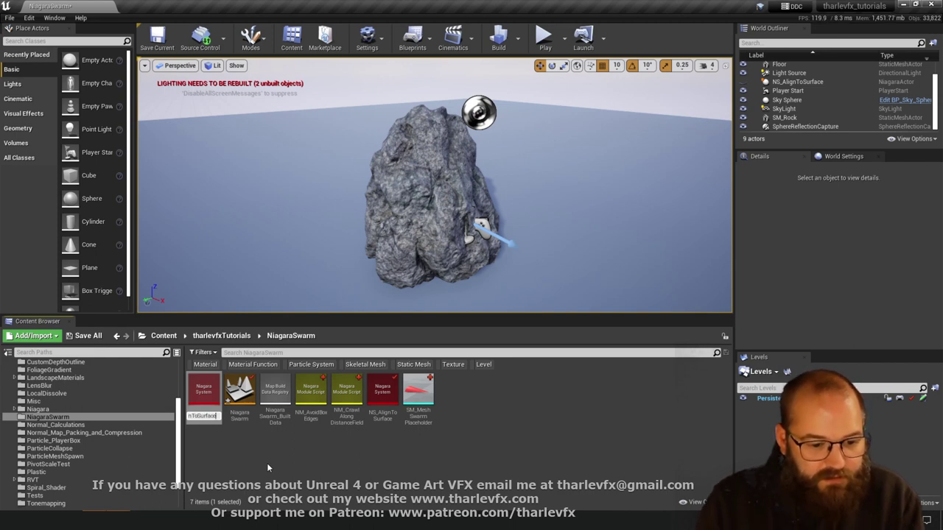
key(Return)
key(Return)
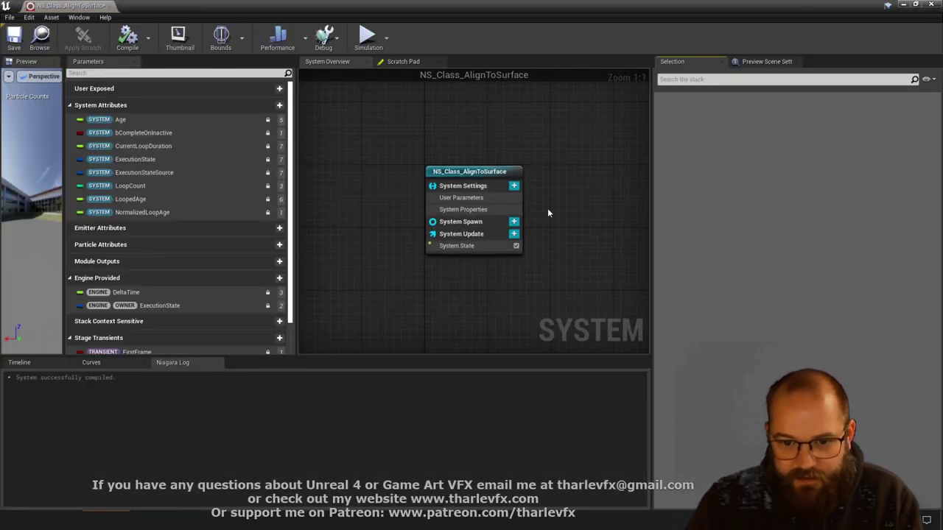
Add an emitter from the Empty template beside the system node and widen the preview area
right_drag(548, 288, 440, 247)
right_click(451, 142)
mouse_move(475, 156)
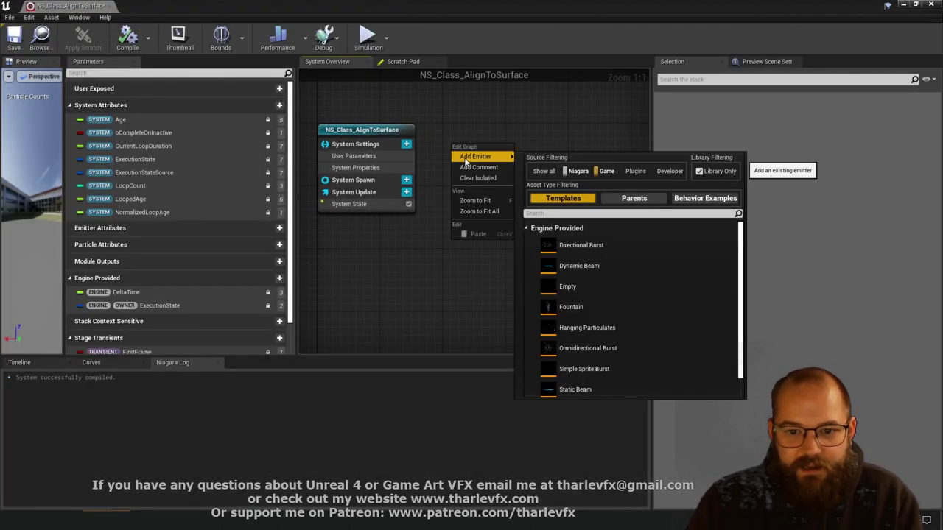
click(589, 284)
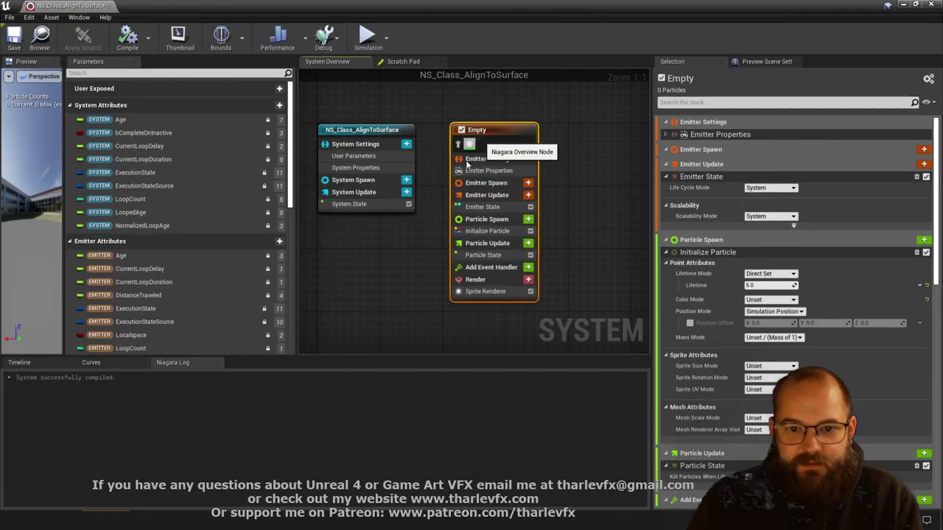
drag(65, 169, 153, 214)
right_drag(367, 257, 383, 256)
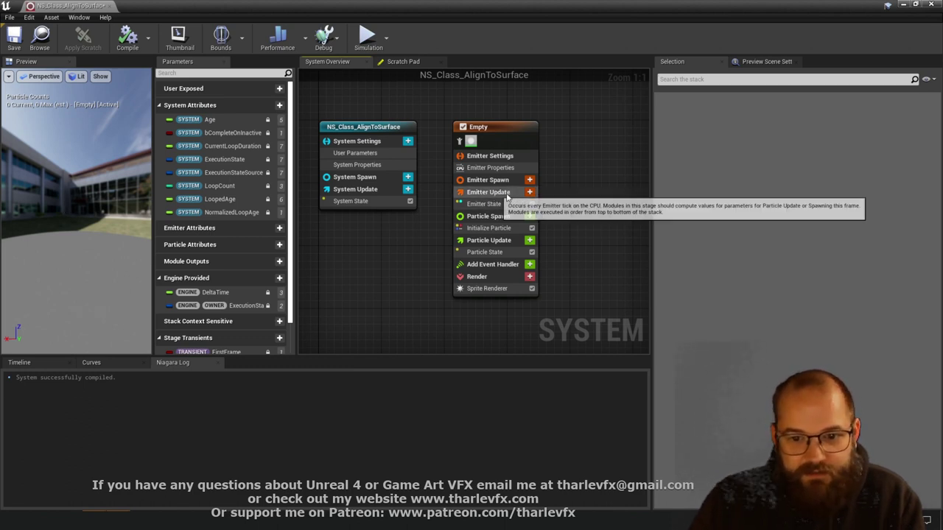
Add a Spawn Burst Instantaneous module to the emitter's Emitter Update stage with a spawn count of 50
click(529, 192)
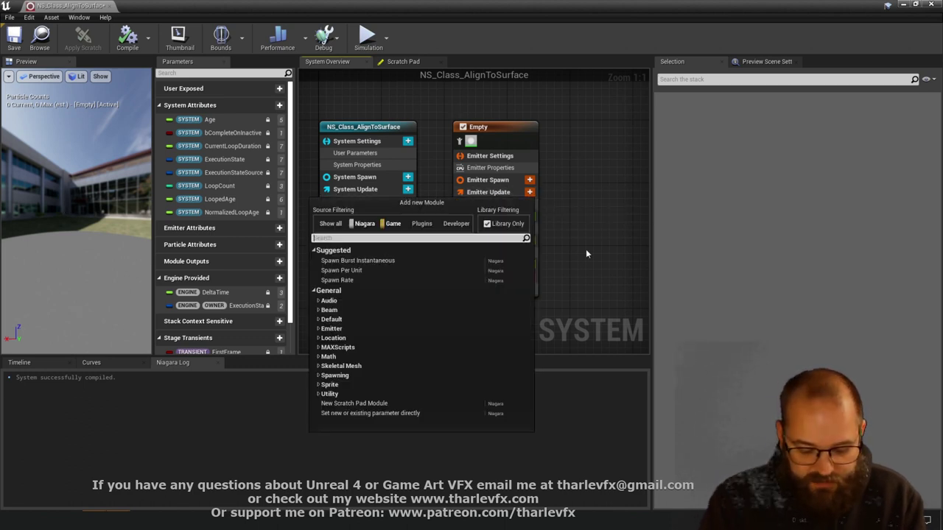
text(spawn but)
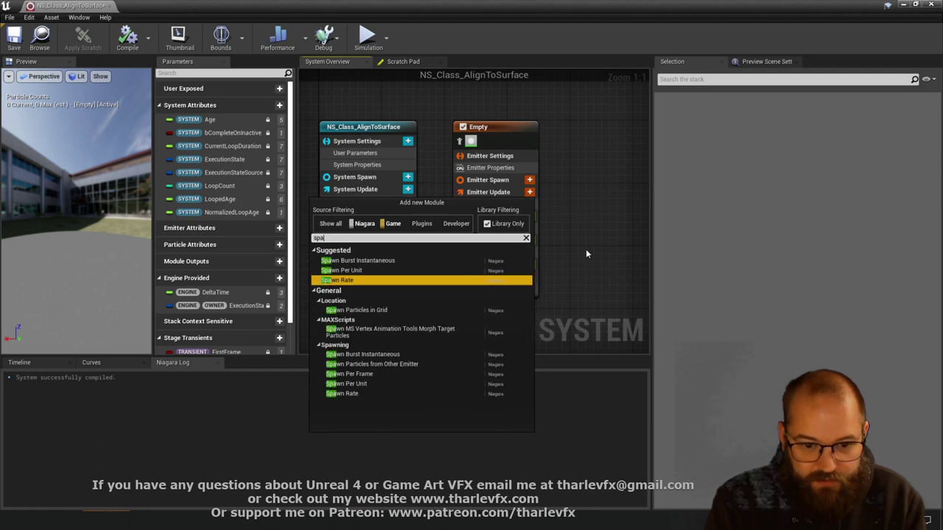
key(Up)
key(Up)
key(Return)
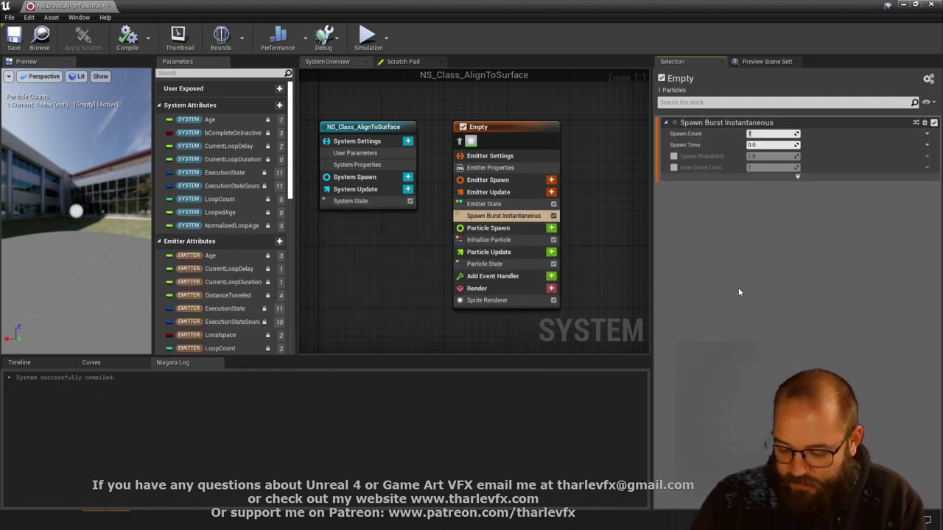
text(50)
key(Return)
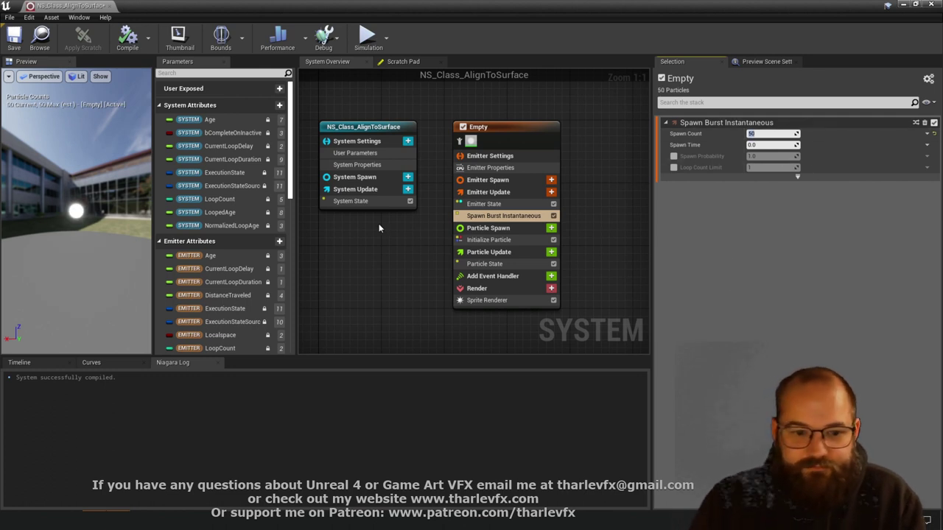
drag(110, 209, 102, 200)
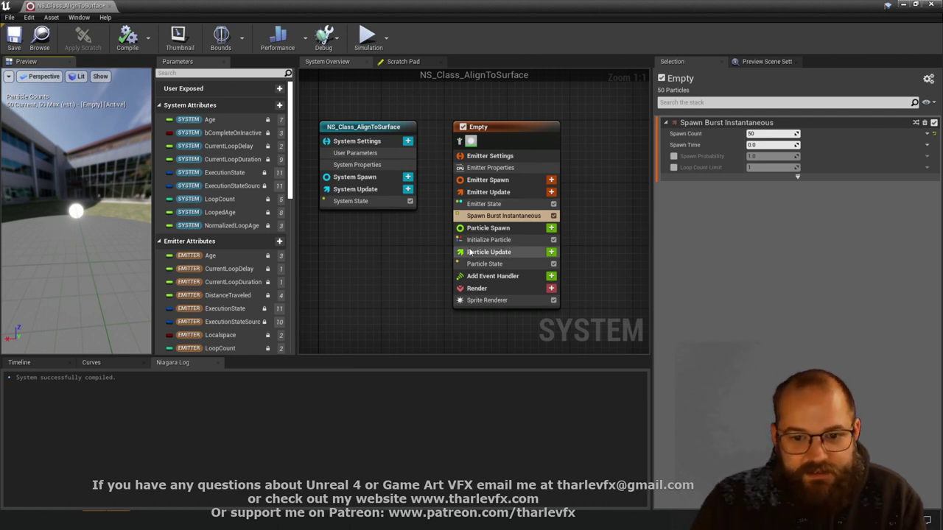
Set the NS_Class_AlignToSurface system's Loop Behavior to Once and display its timeline
click(501, 240)
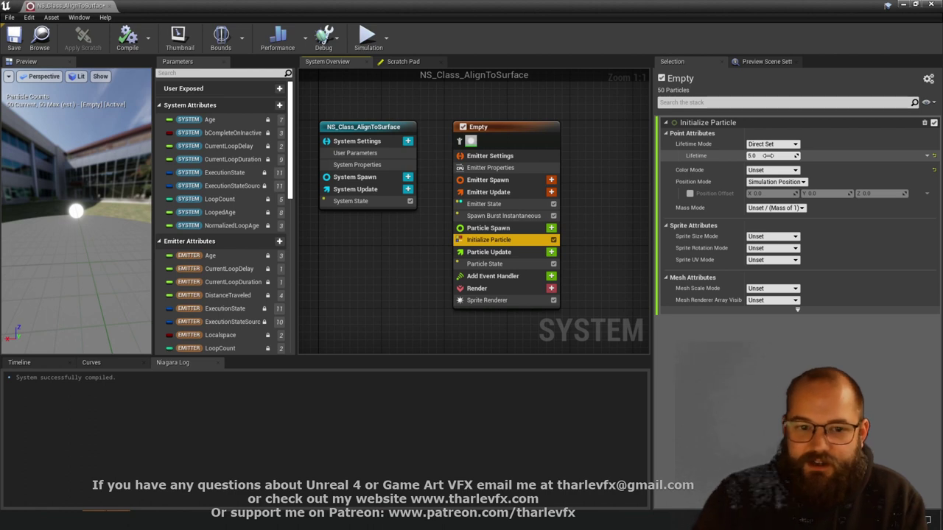
click(376, 128)
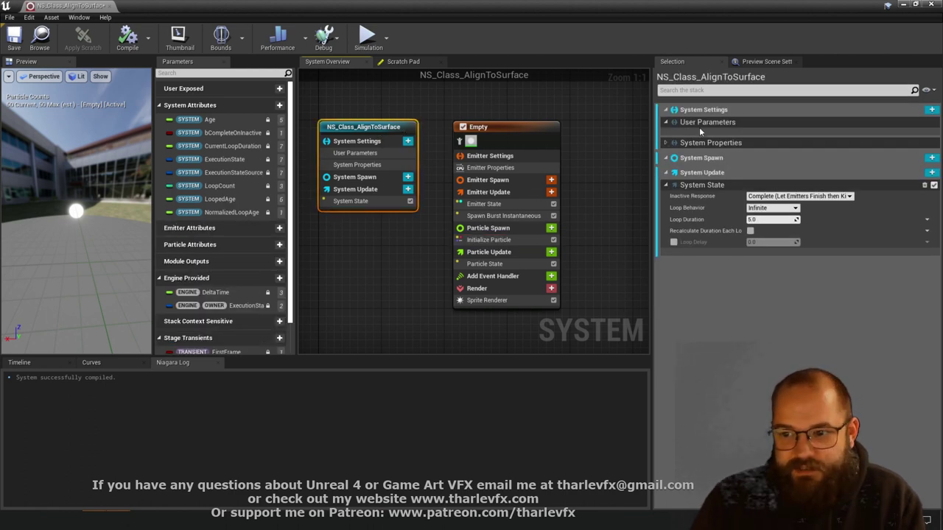
click(772, 208)
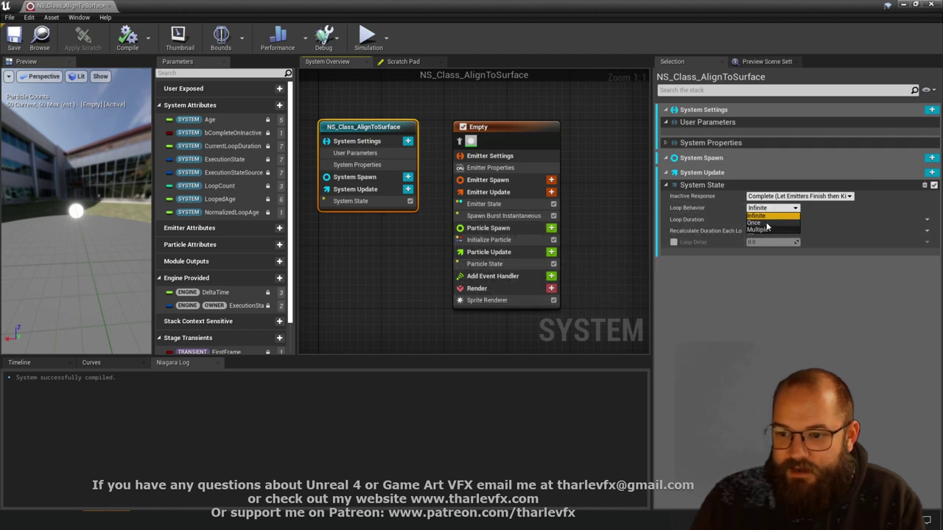
click(762, 216)
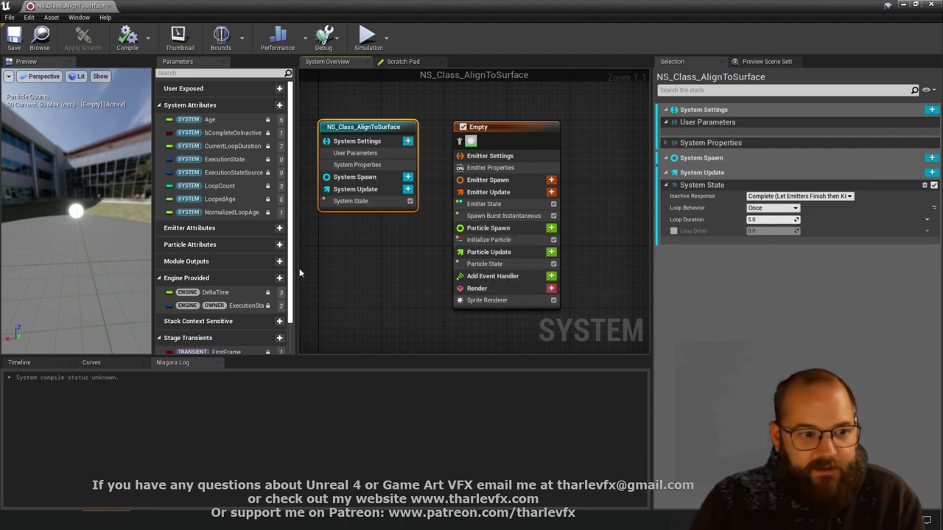
drag(34, 193, 81, 195)
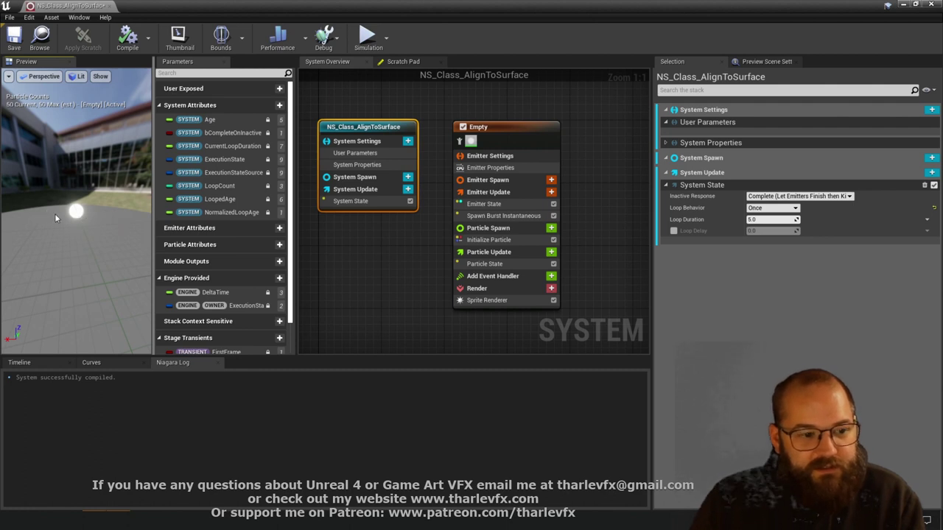
click(43, 363)
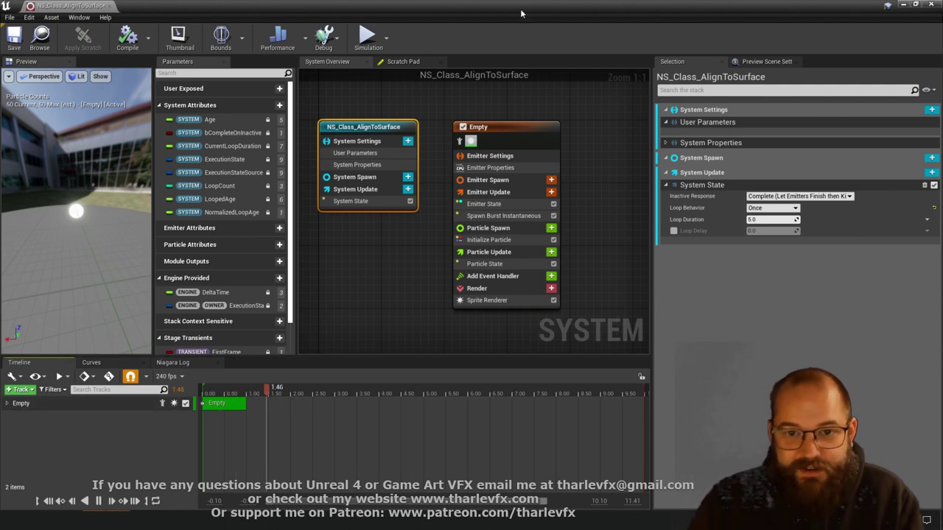
Place NS_Class_AlignToSurface in the level beside the rock, raise it above the floor, and return to the full-size Niagara editor
drag(520, 9, 701, 121)
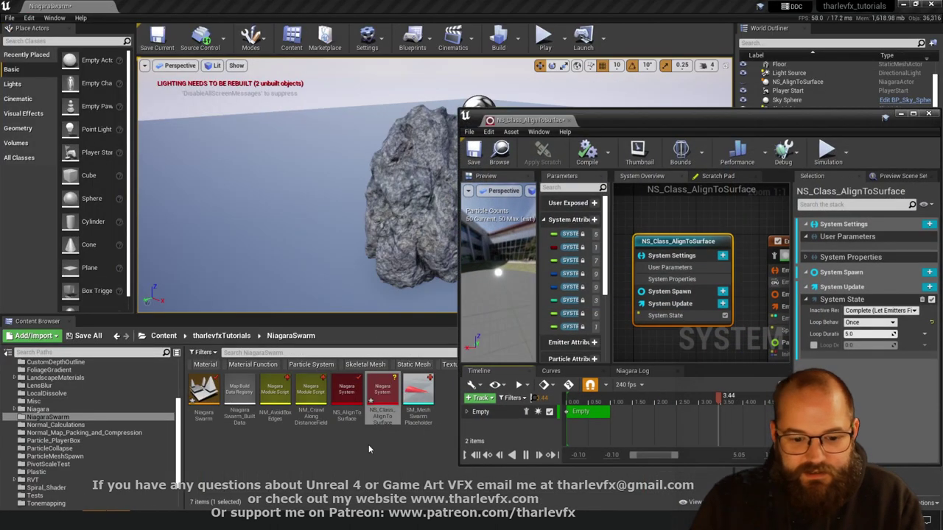
click(303, 281)
drag(299, 246, 272, 126)
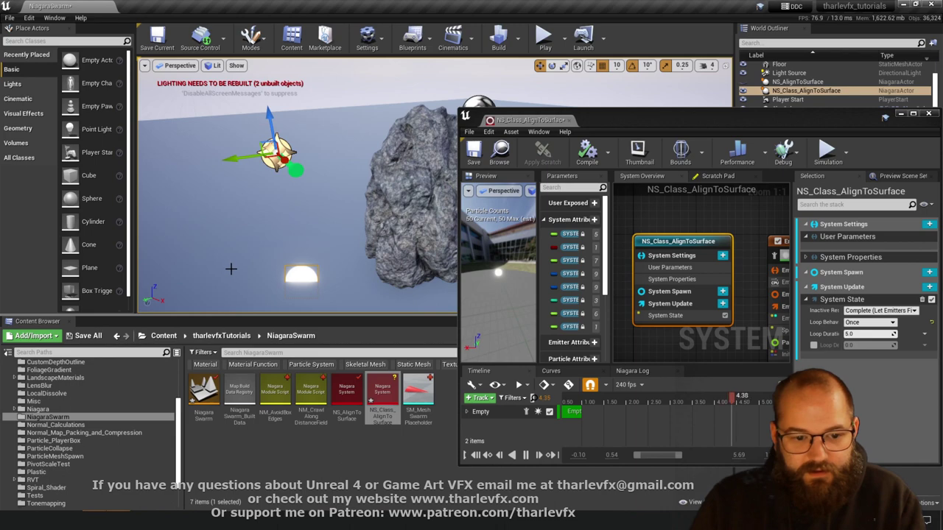
drag(732, 118, 702, 117)
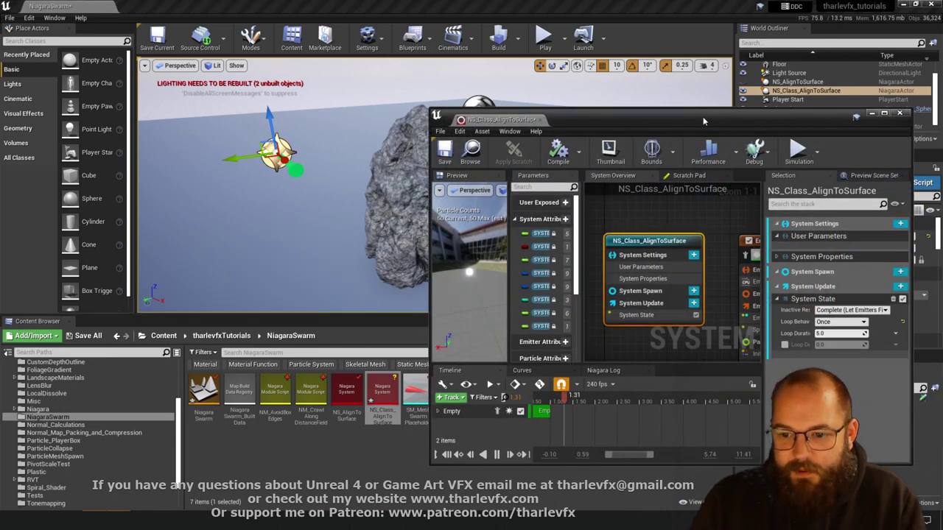
double_click(702, 116)
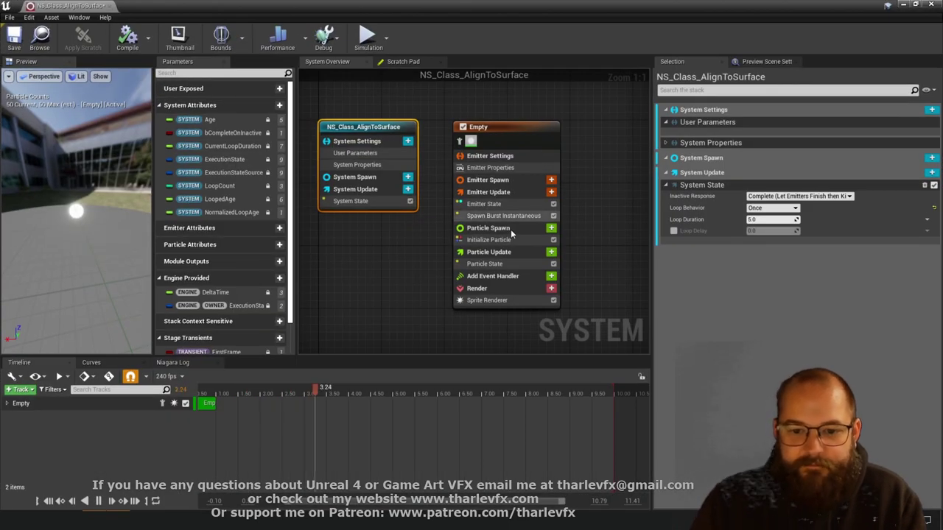
Disable Kill Particles When Lifetime Has Elapsed in the Empty emitter's Particle State module
click(486, 264)
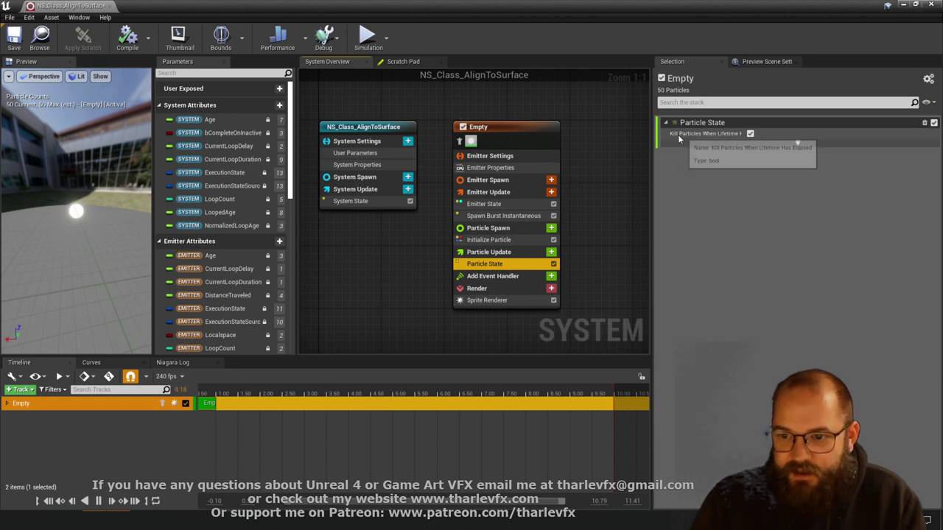
click(750, 134)
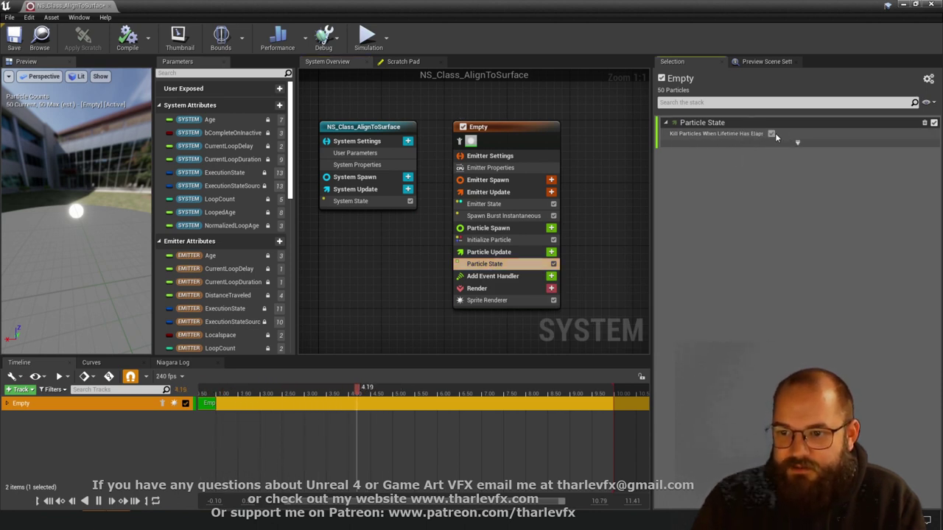
click(771, 134)
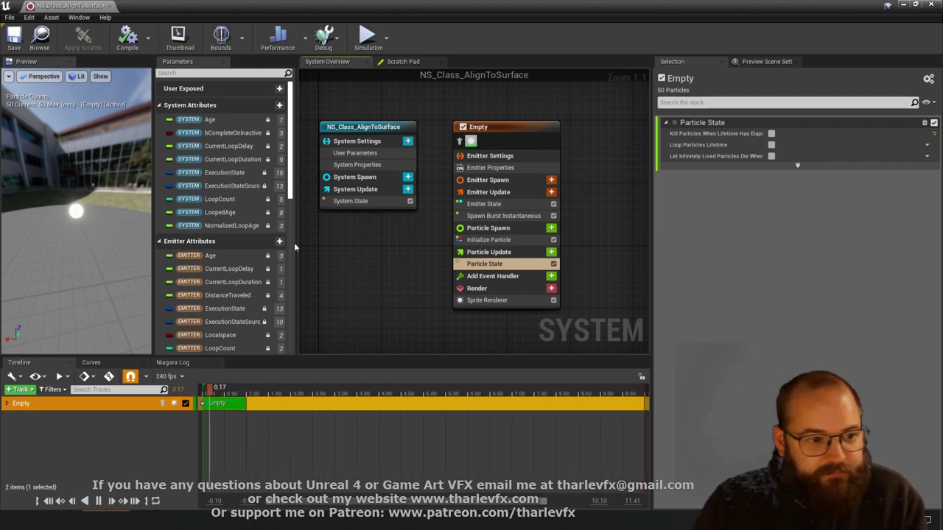
Replace the Empty emitter's Sprite Renderer with a Mesh Renderer
click(486, 299)
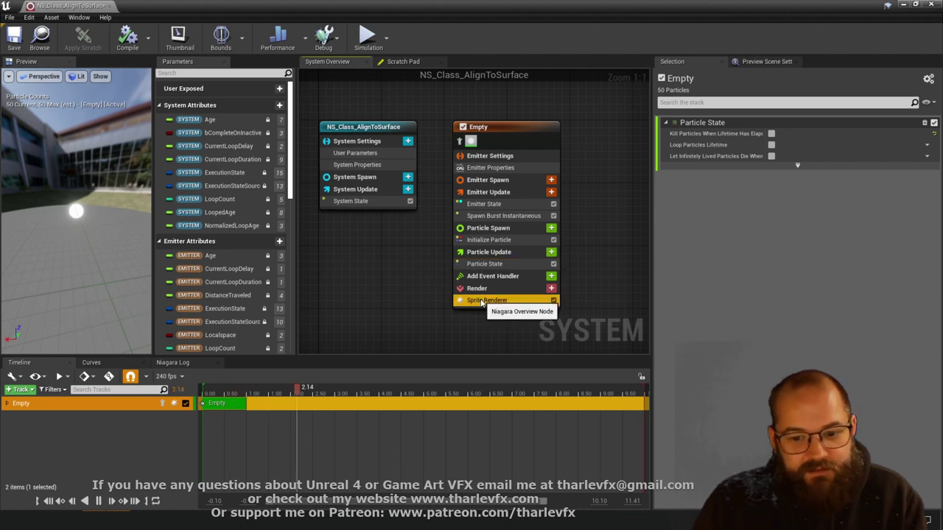
key(Delete)
click(484, 286)
click(551, 283)
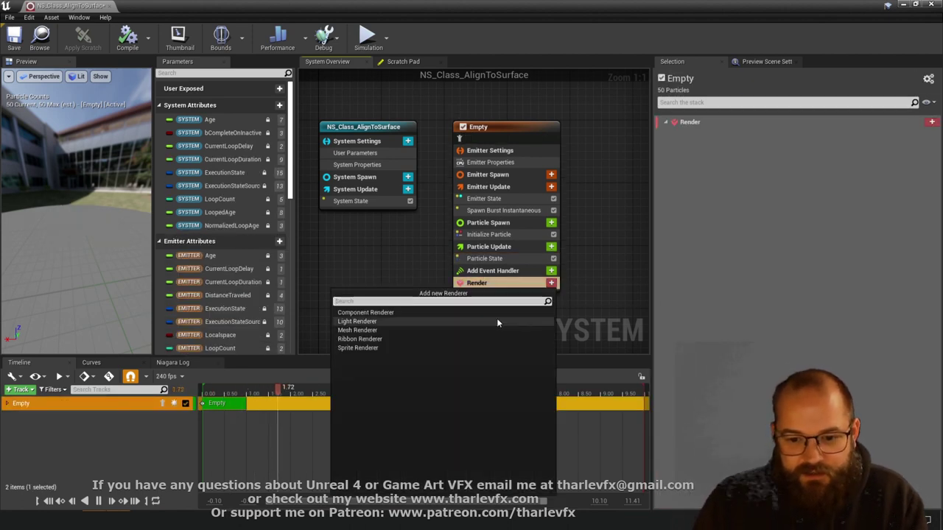
text(mes)
key(Return)
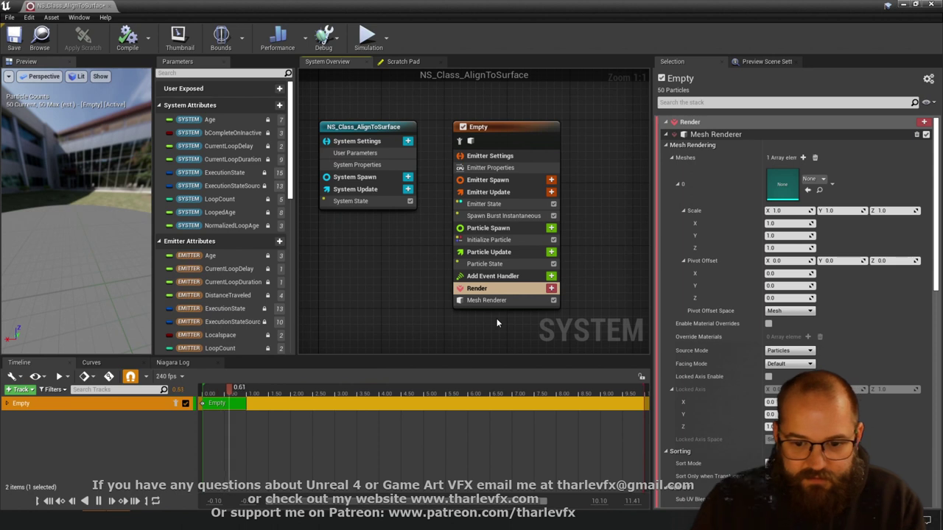
Assign SM_MeshSwarmPlaceholder as the Mesh Renderer's first mesh
click(814, 167)
text(mesh)
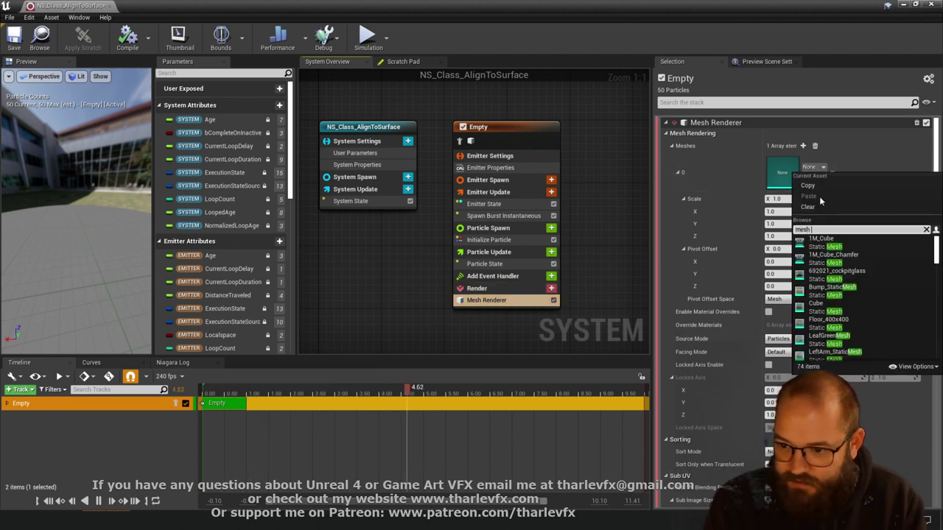
text( plac)
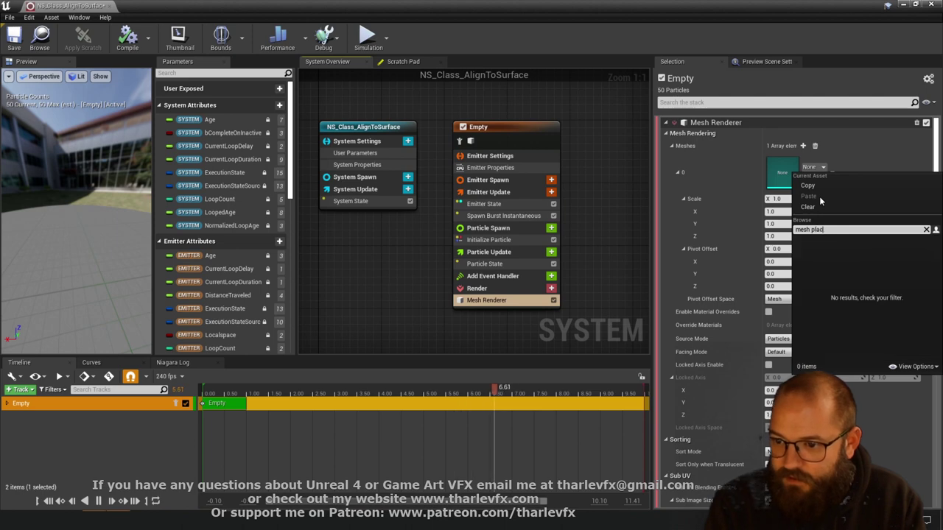
click(850, 243)
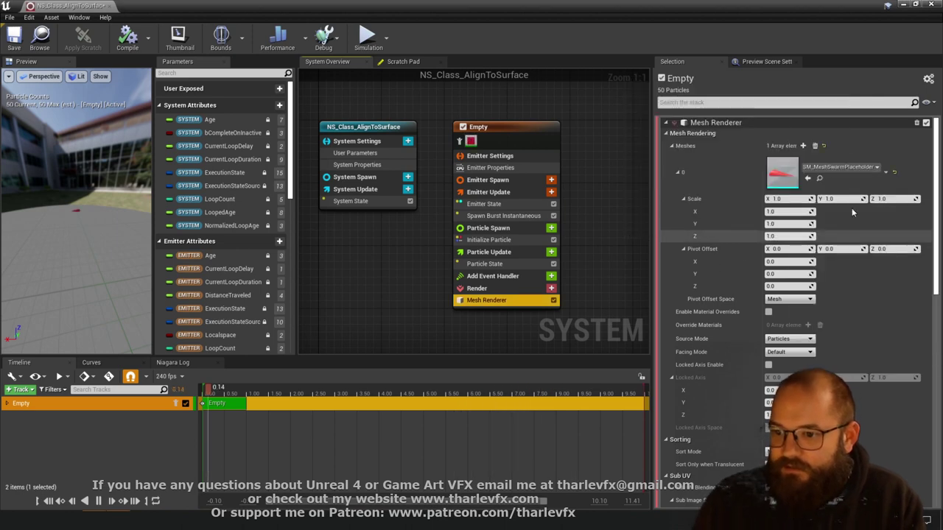
Examine the placeholder mesh's shape and axis orientation in the static mesh editor, then its particles in the Niagara preview
double_click(782, 173)
alt+drag(556, 235, 556, 273)
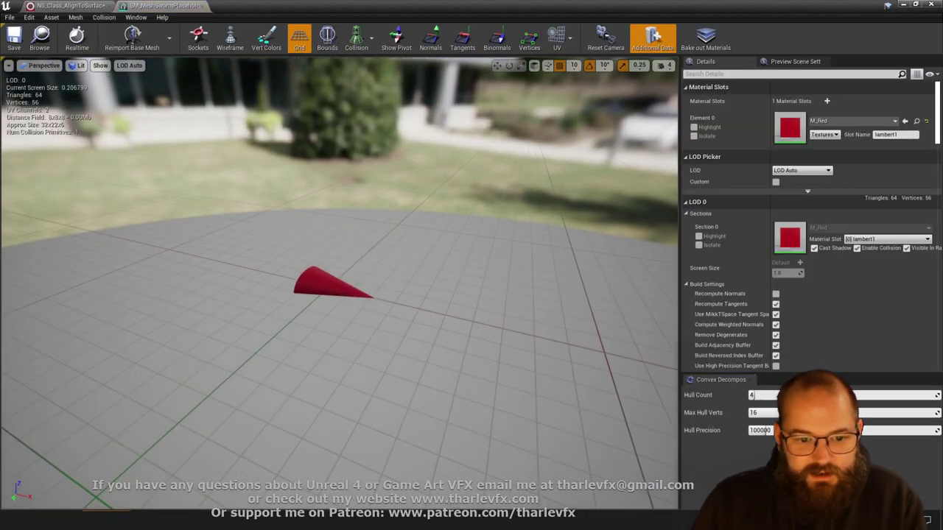
alt+right_drag(556, 273, 589, 273)
alt+drag(556, 272, 472, 302)
drag(350, 236, 325, 297)
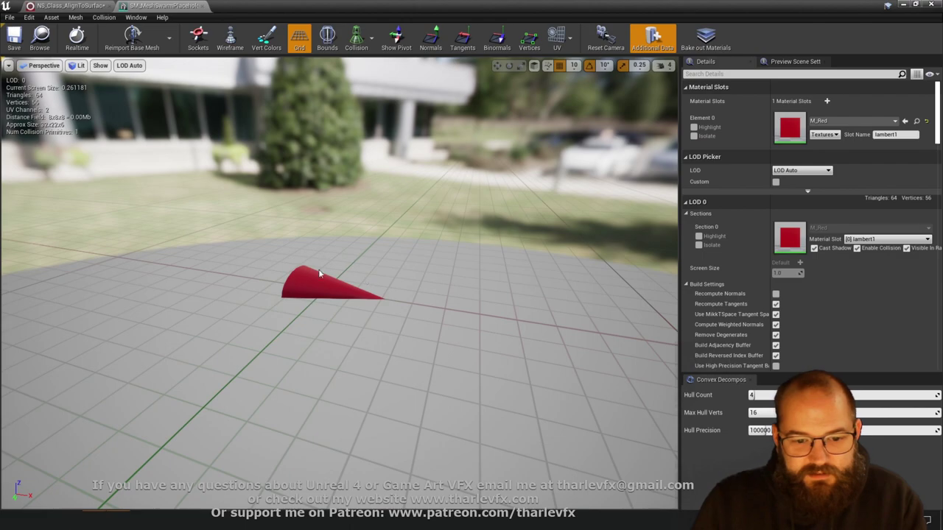
drag(321, 278, 301, 307)
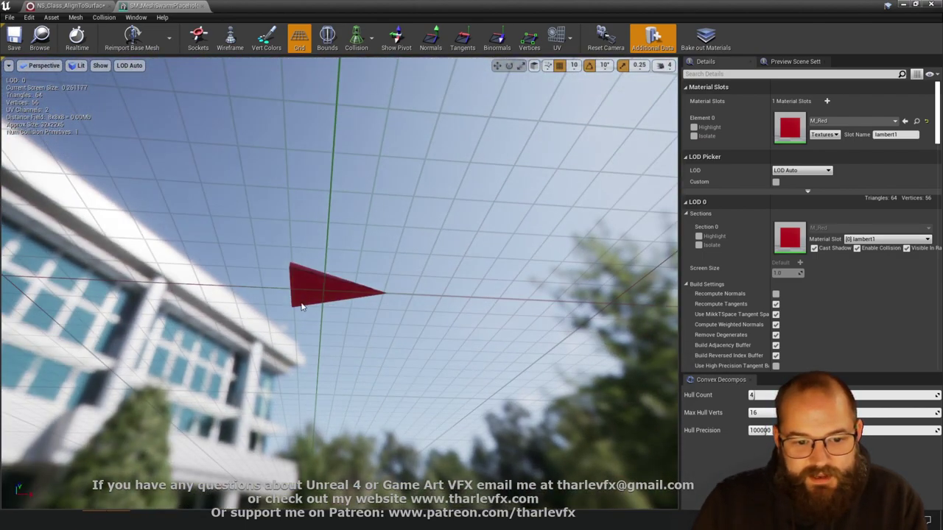
drag(383, 273, 334, 273)
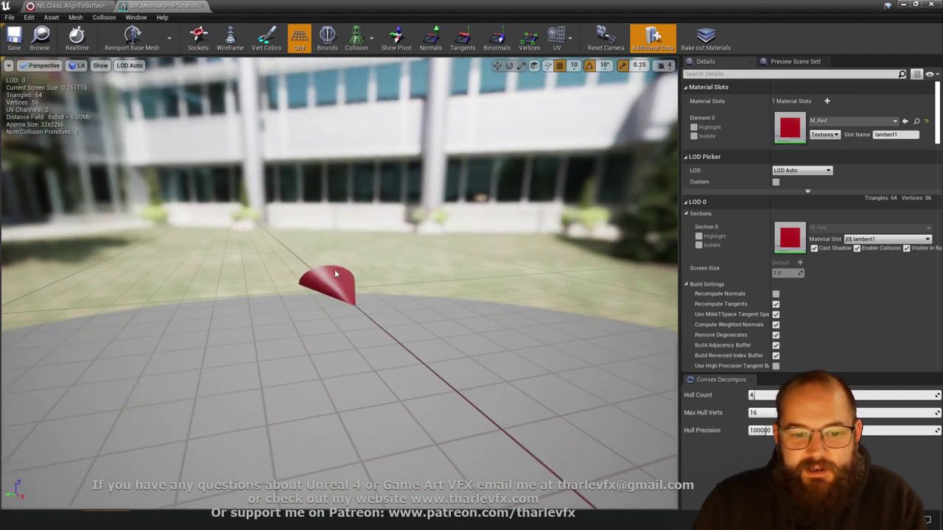
right_drag(335, 273, 352, 284)
drag(409, 394, 294, 277)
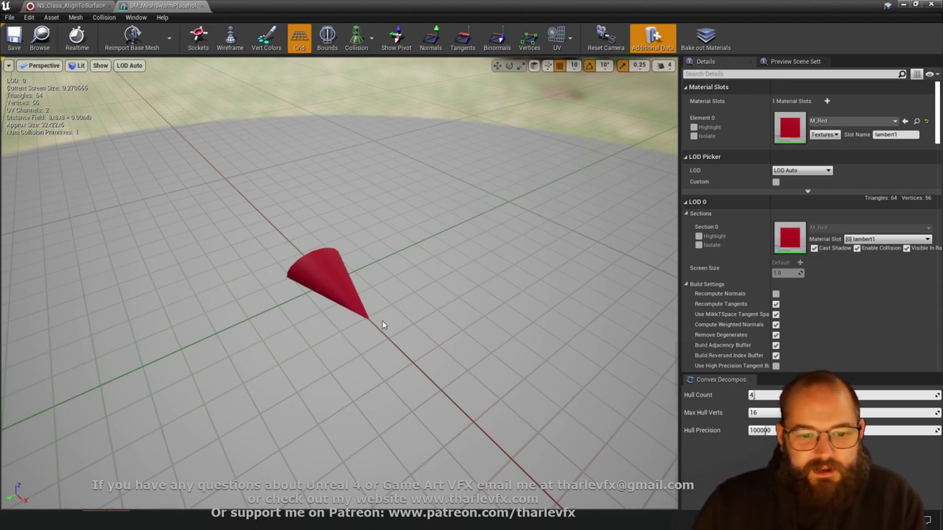
drag(295, 298, 295, 243)
drag(330, 289, 348, 300)
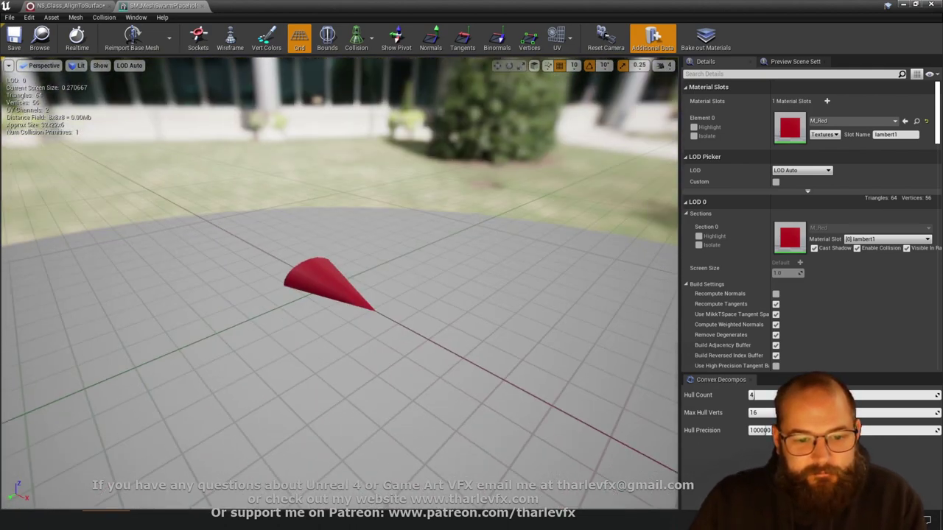
drag(310, 245, 327, 198)
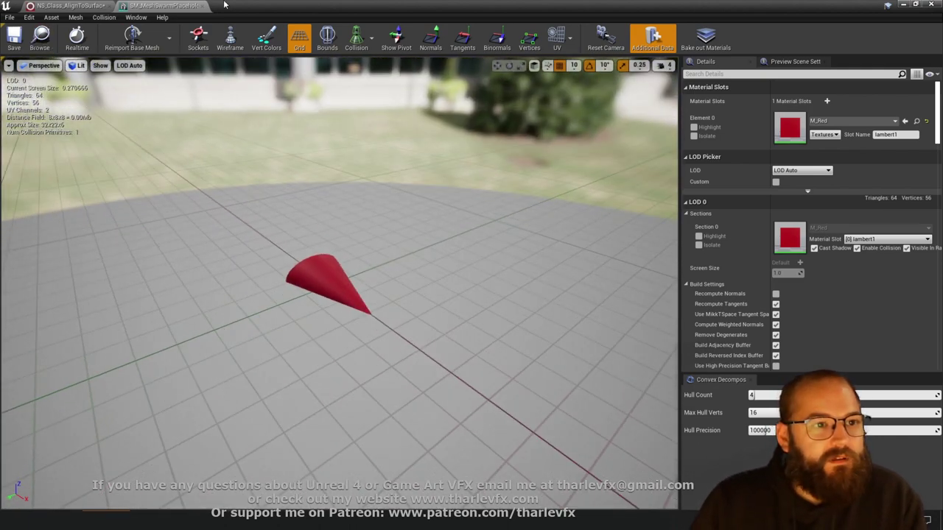
click(70, 5)
right_drag(77, 225, 77, 199)
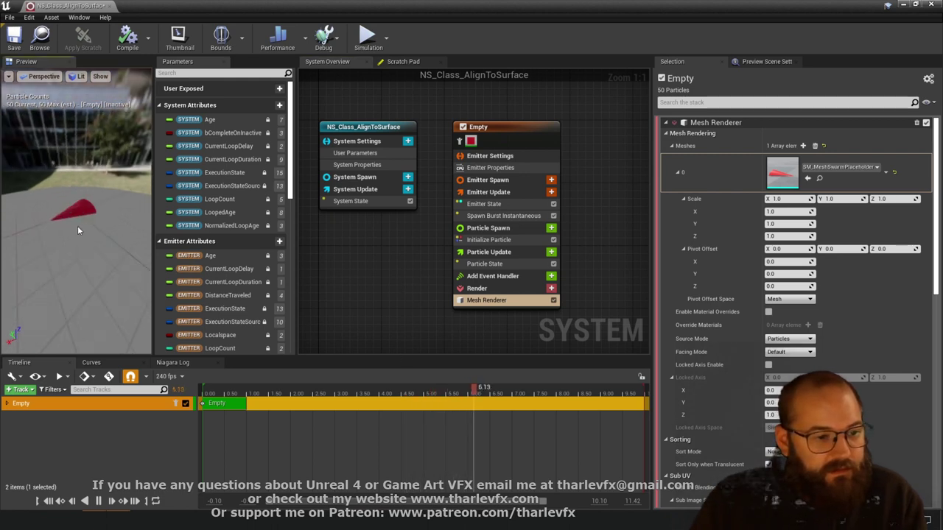
drag(78, 225, 58, 233)
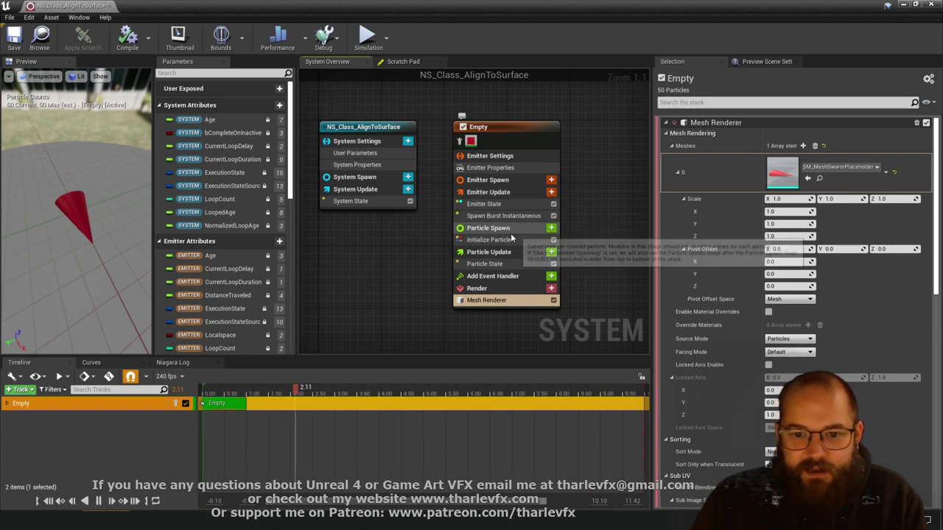
Add a Box Location module to the Empty emitter's Particle Spawn stage
click(501, 228)
click(551, 228)
text(box)
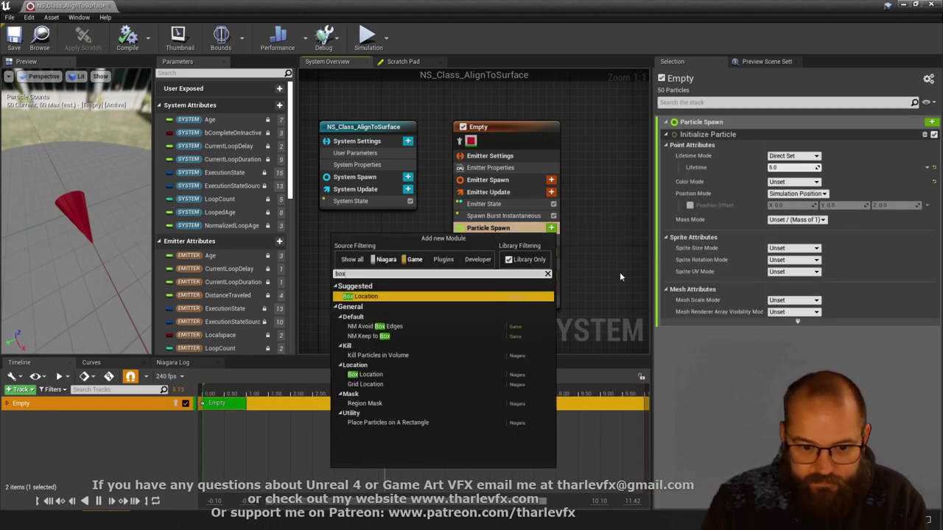
click(471, 296)
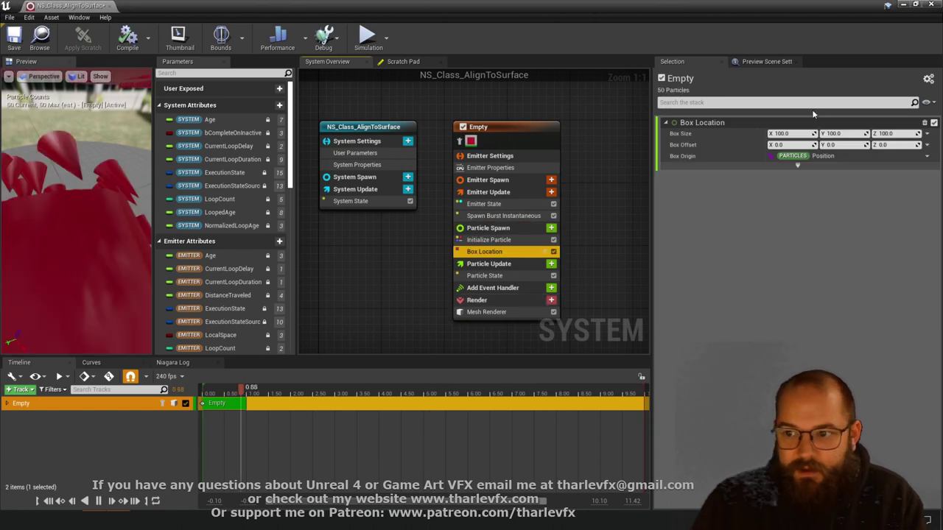
scroll(93, 224, down, 5)
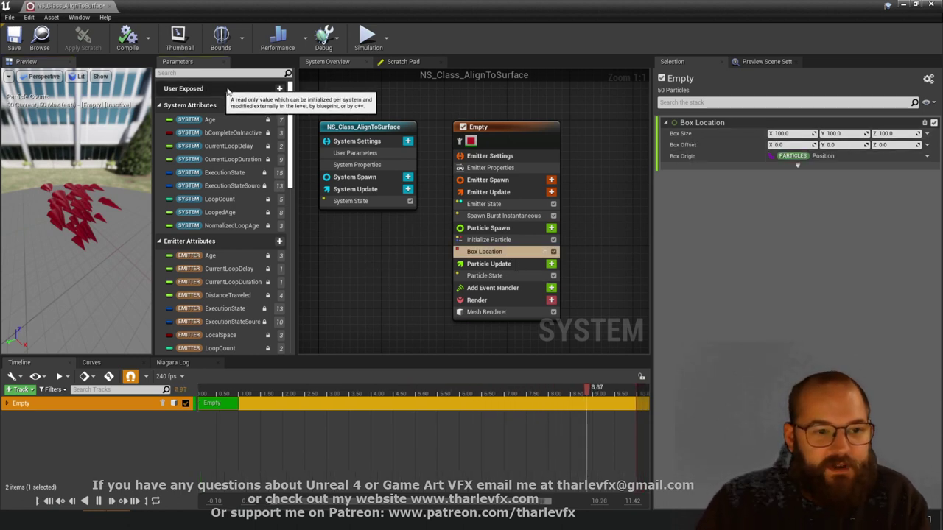
Create a user-exposed Vector parameter named BoxExtents and link it to the Box Location module's Box Size
click(279, 88)
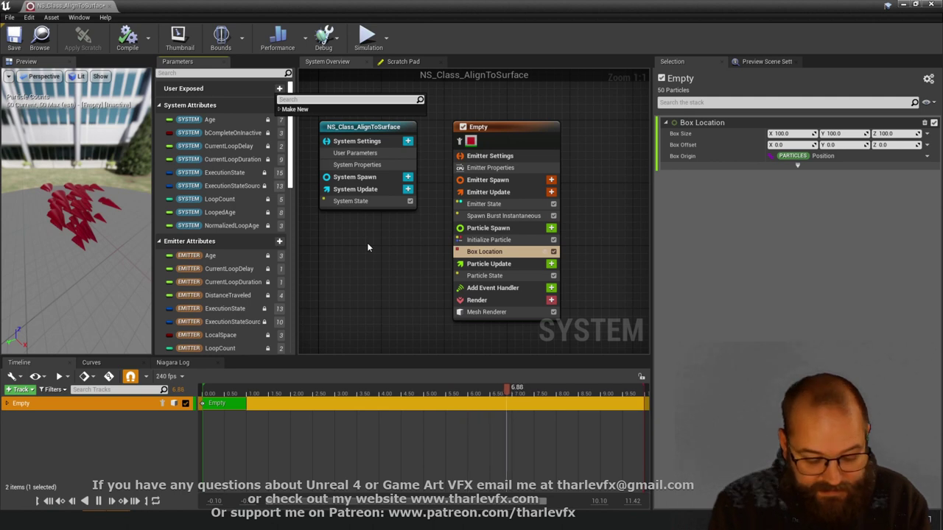
text(vect)
key(Return)
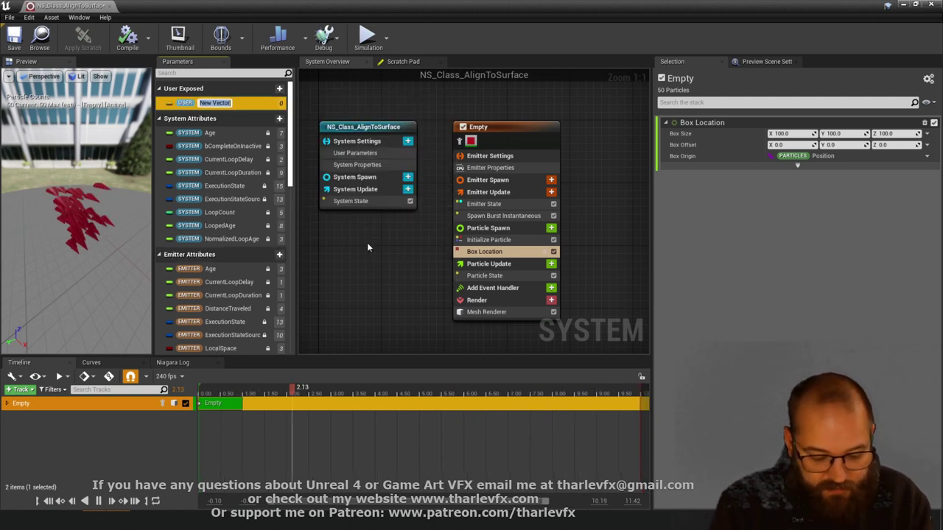
text(BoxExten)
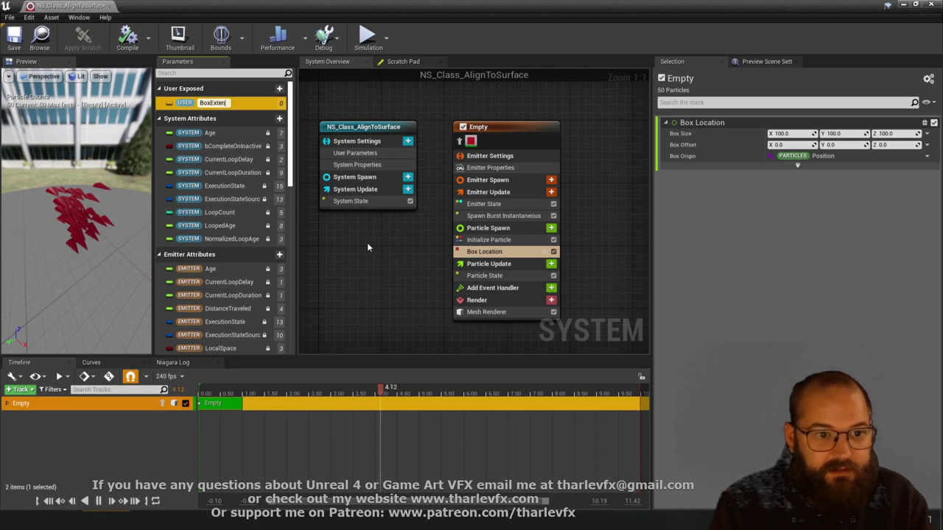
text(ts)
key(Return)
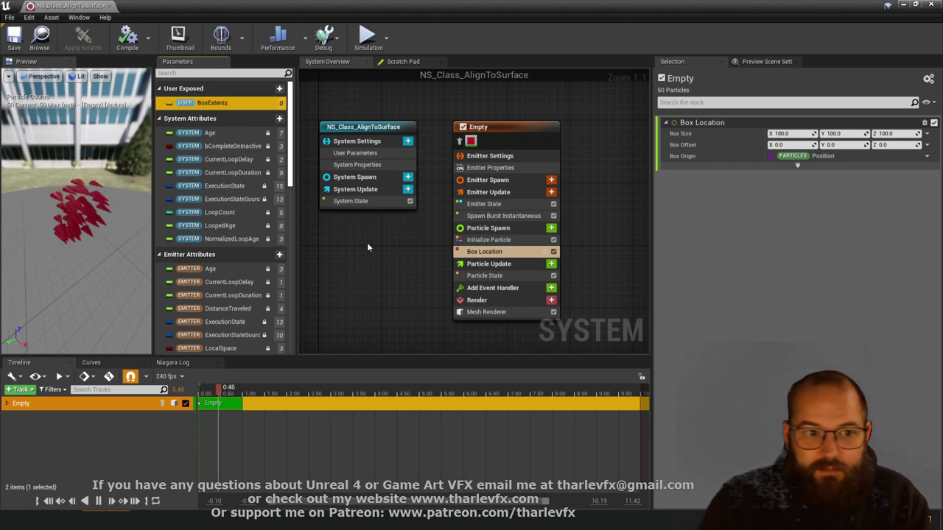
drag(212, 103, 796, 139)
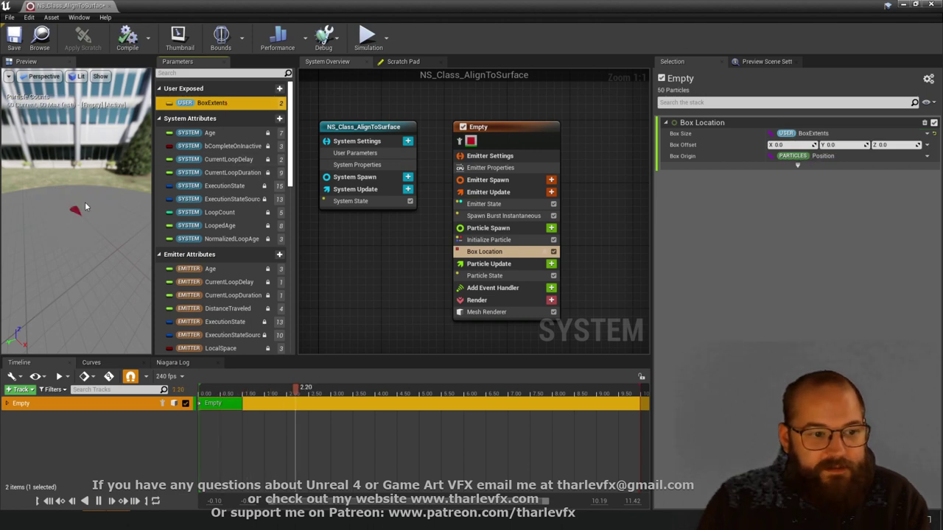
Set the system's BoxExtents user parameter to 500 on X, Y and Z and check the particle spread in the preview
click(404, 128)
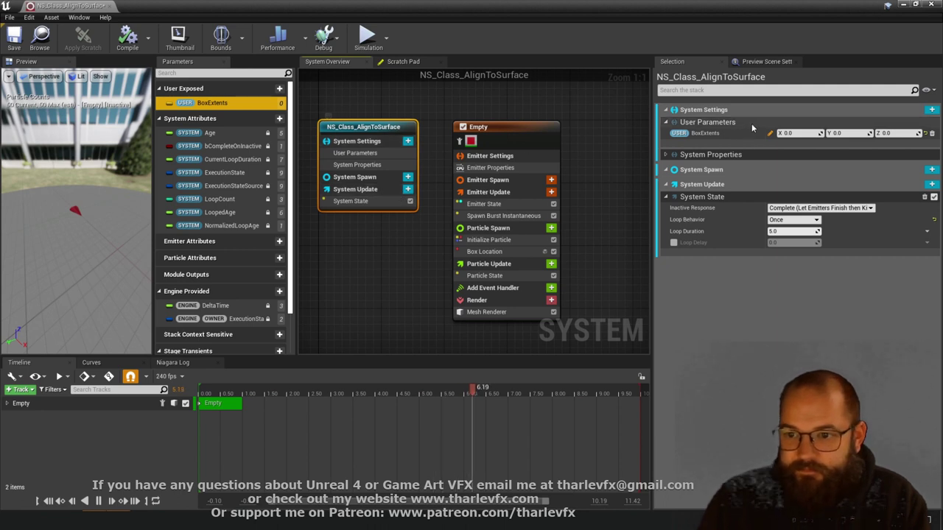
click(797, 133)
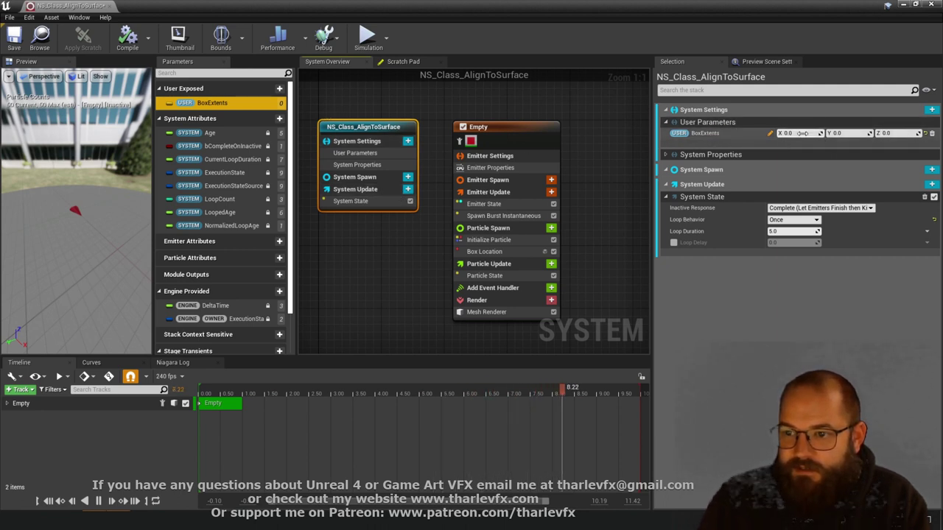
text(500)
key(Tab)
text(500)
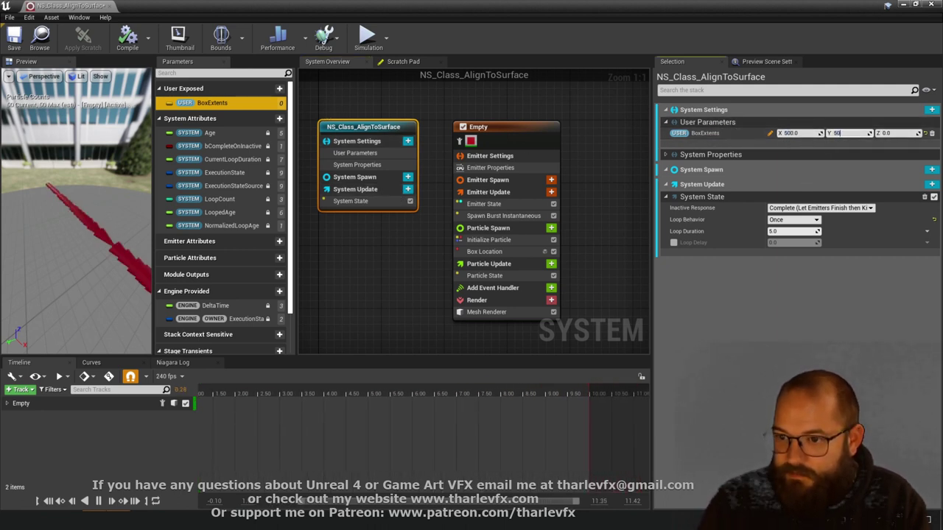
key(Tab)
text(500)
key(Tab)
click(134, 245)
scroll(134, 245, down, 5)
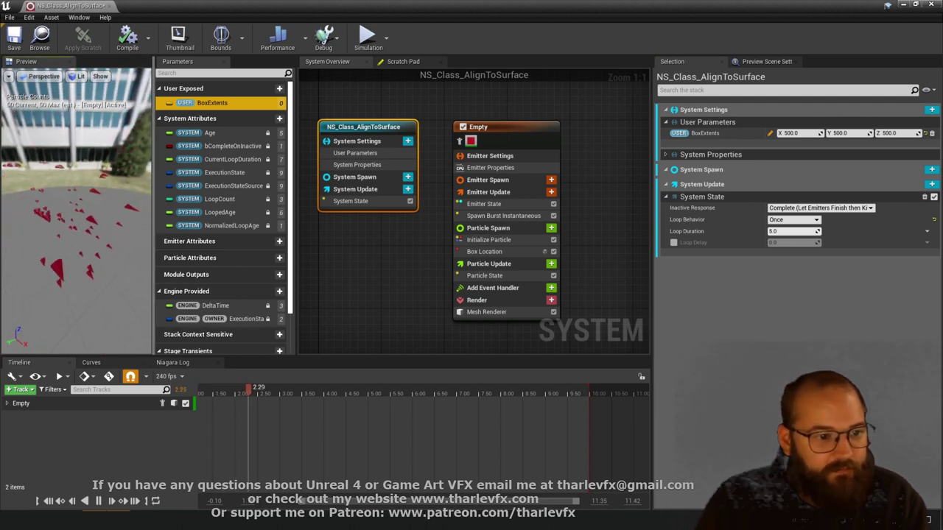
drag(117, 189, 128, 189)
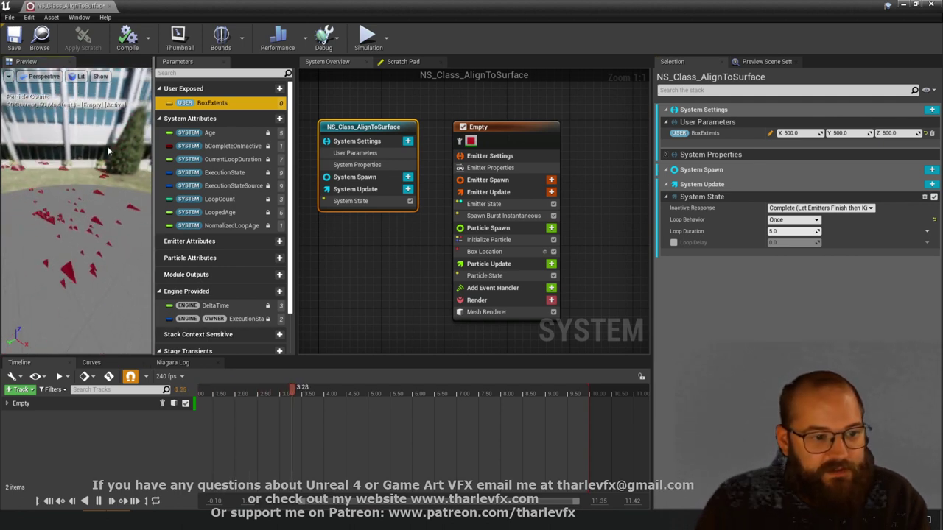
Save the Niagara system and move its NS_Class_AlignToSurface actor along the ground to the rock in the level
click(402, 263)
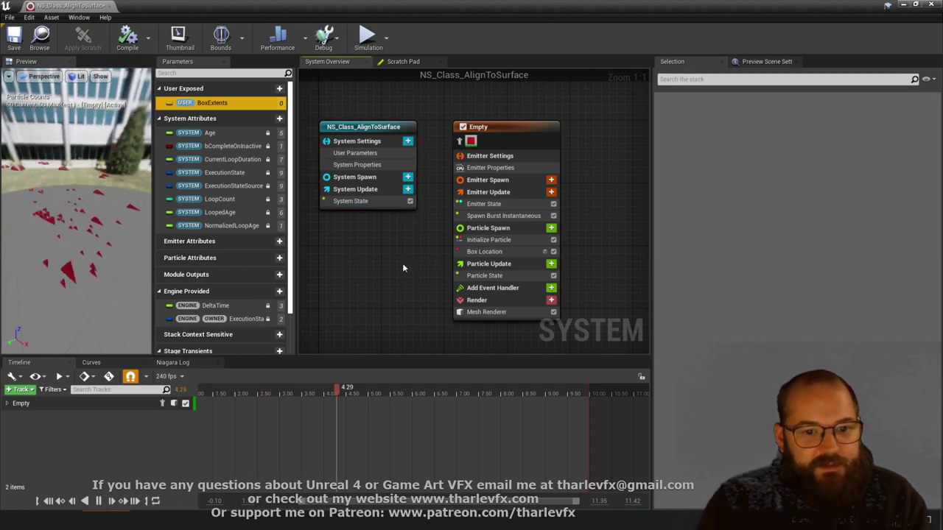
click(13, 46)
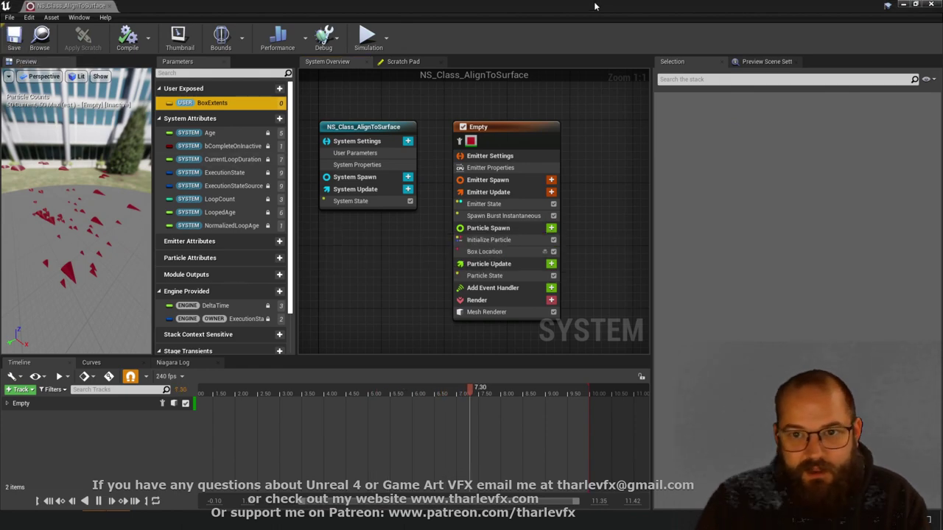
drag(595, 6, 718, 105)
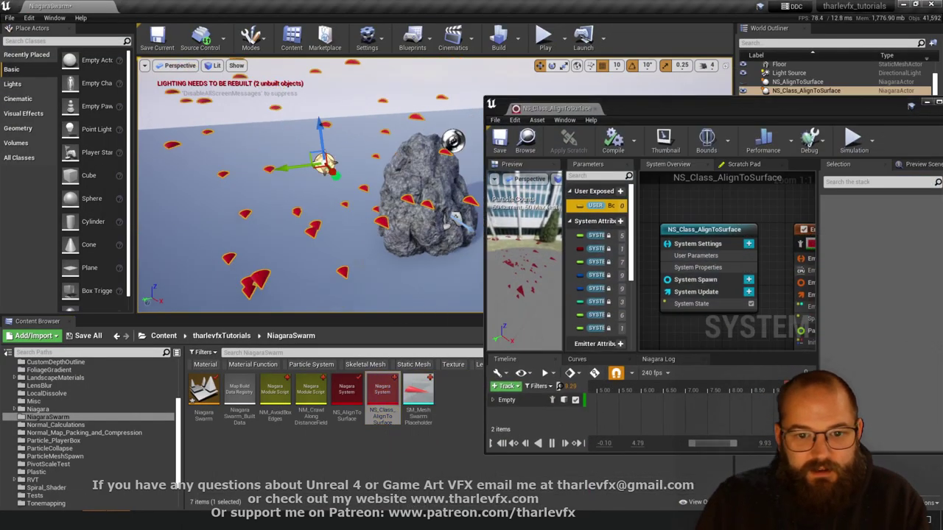
drag(295, 192, 309, 202)
drag(289, 172, 405, 163)
right_drag(405, 163, 413, 206)
mouse_move(462, 183)
mouse_down()
mouse_move(470, 185)
mouse_move(461, 184)
mouse_up()
mouse_move(429, 227)
right_down()
mouse_move(354, 221)
mouse_move(429, 235)
right_up()
drag(728, 110, 641, 103)
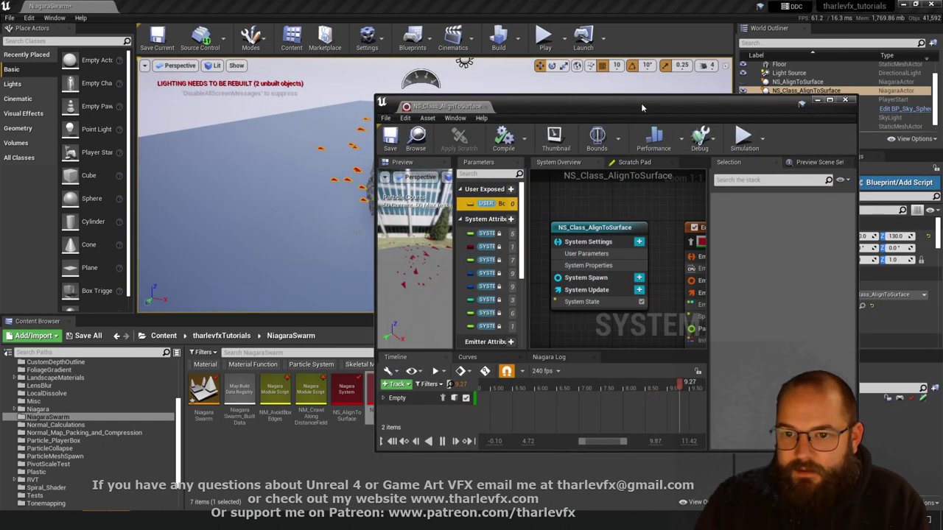
double_click(640, 103)
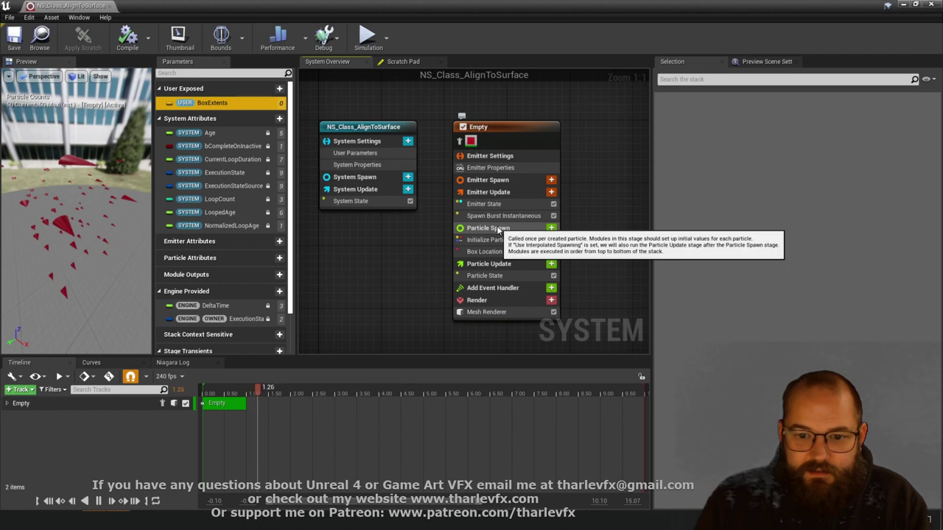
Add a Move to Nearest Distance Field Surface GPU module to the Empty emitter's Particle Spawn stage
click(550, 228)
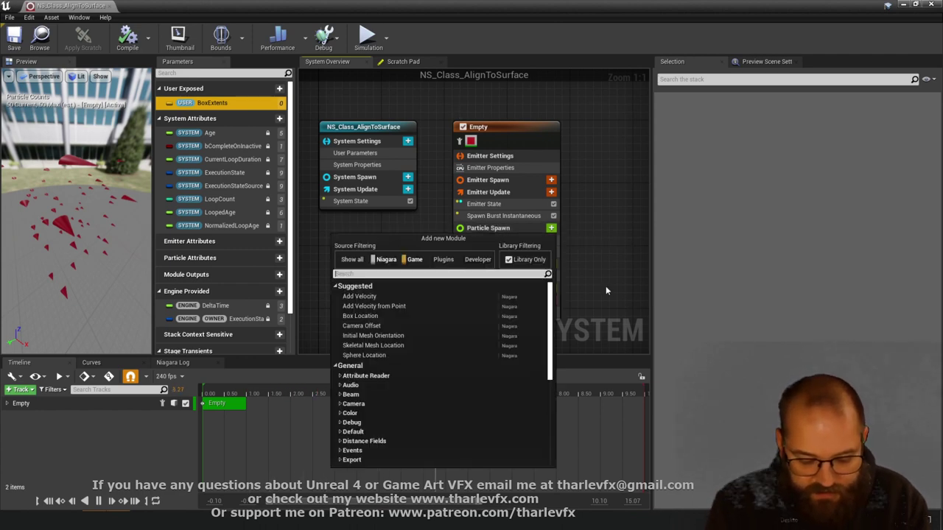
text(near)
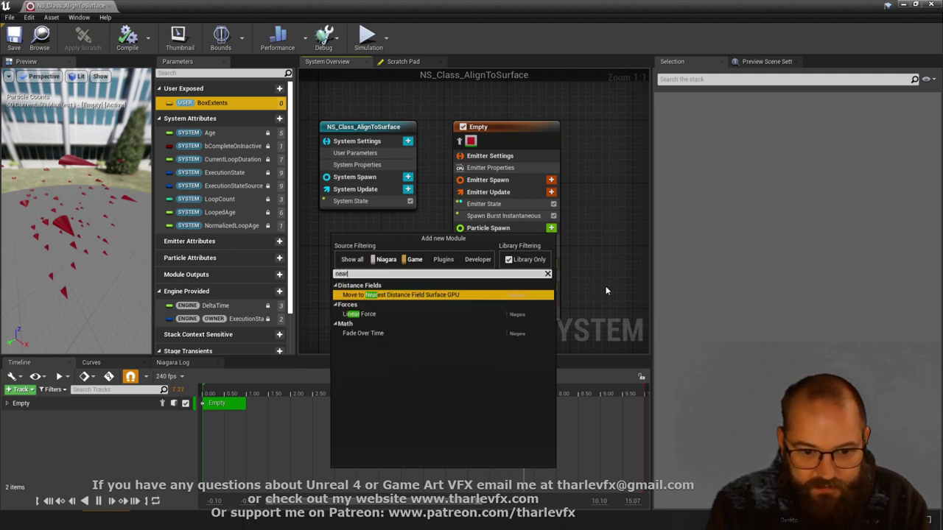
click(439, 296)
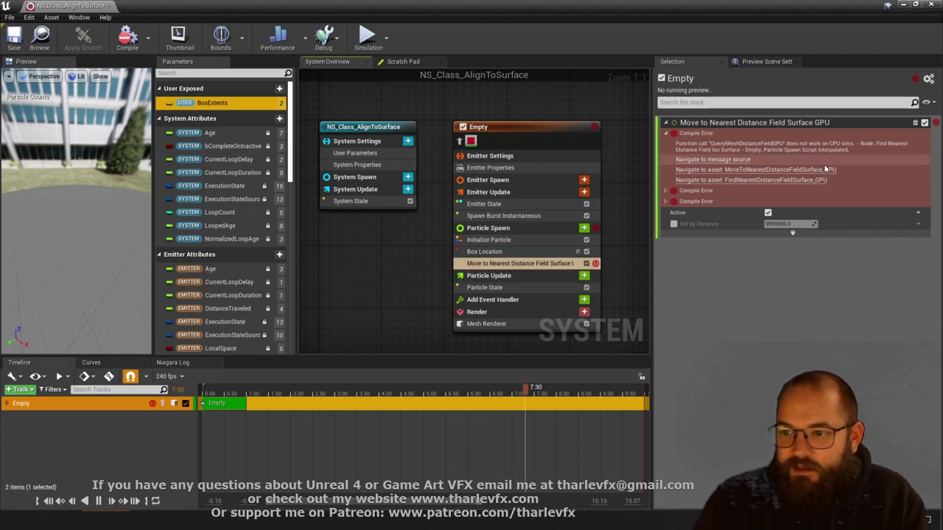
Review the compile log, set the Empty emitter's Sim Target to GPUCompute Sim and set fixed bounds on the emitter
click(172, 363)
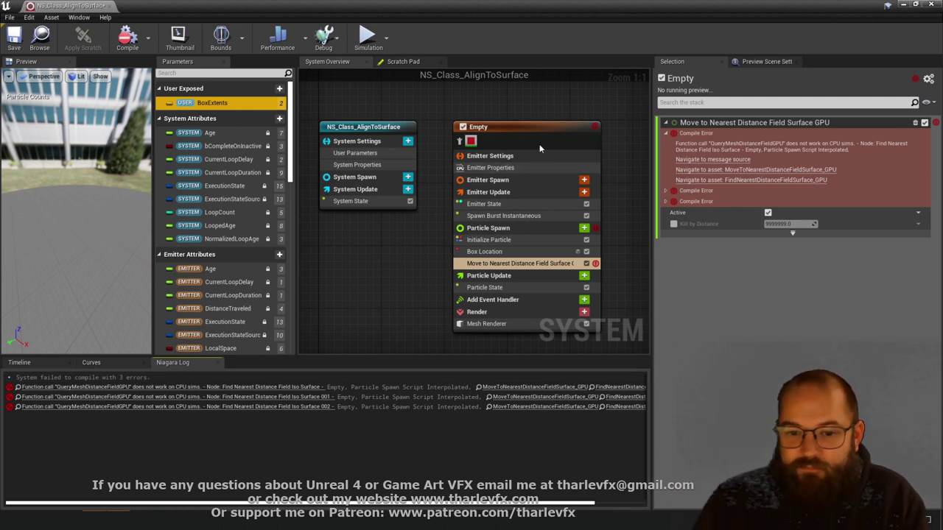
click(541, 167)
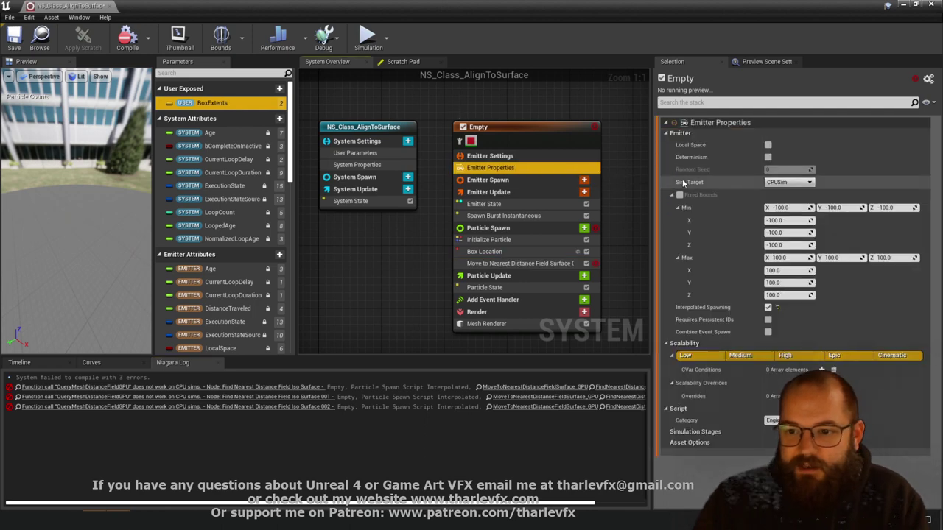
click(788, 182)
click(791, 197)
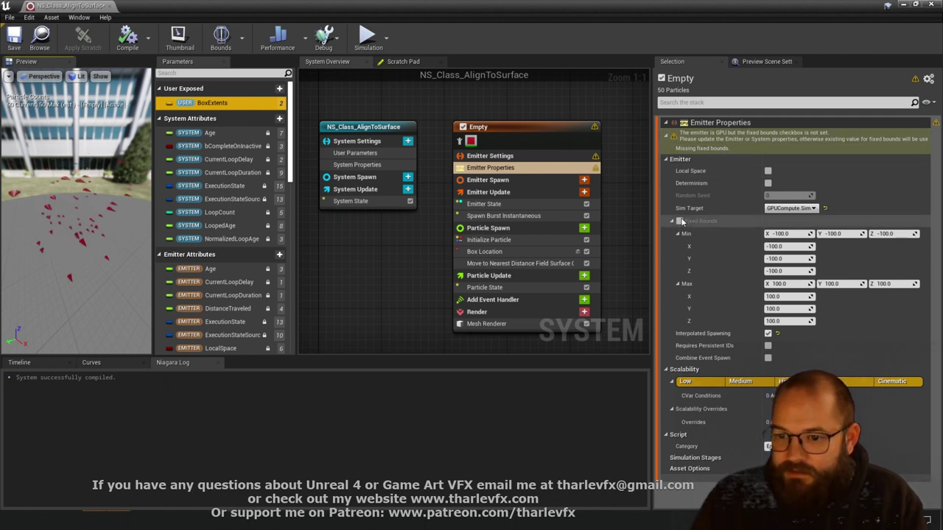
click(242, 41)
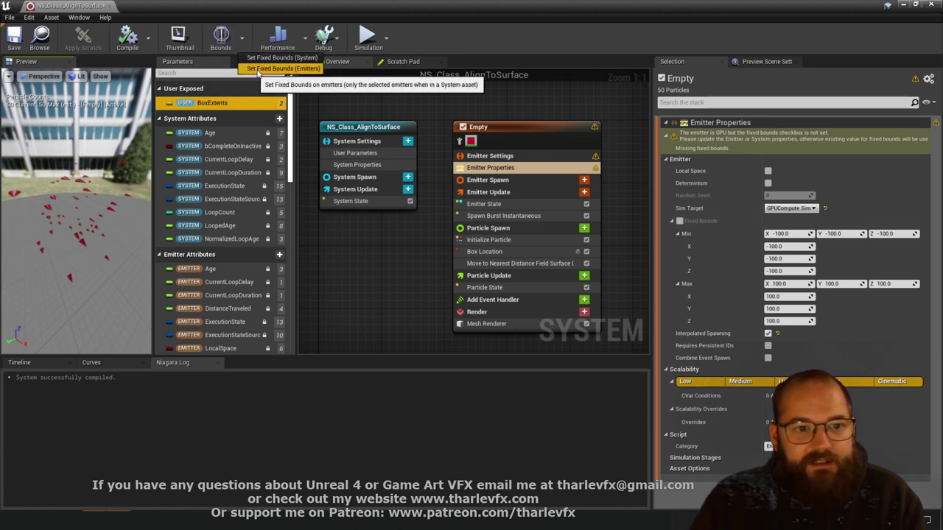
click(294, 68)
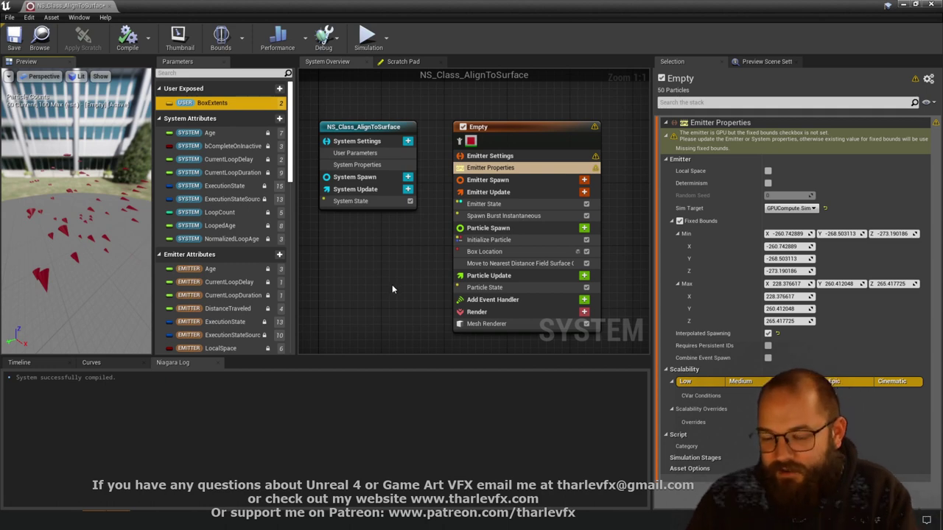
Examine the particles in the Niagara preview and the Move to Nearest Distance Field Surface GPU module's settings
drag(66, 202, 137, 202)
drag(89, 223, 100, 222)
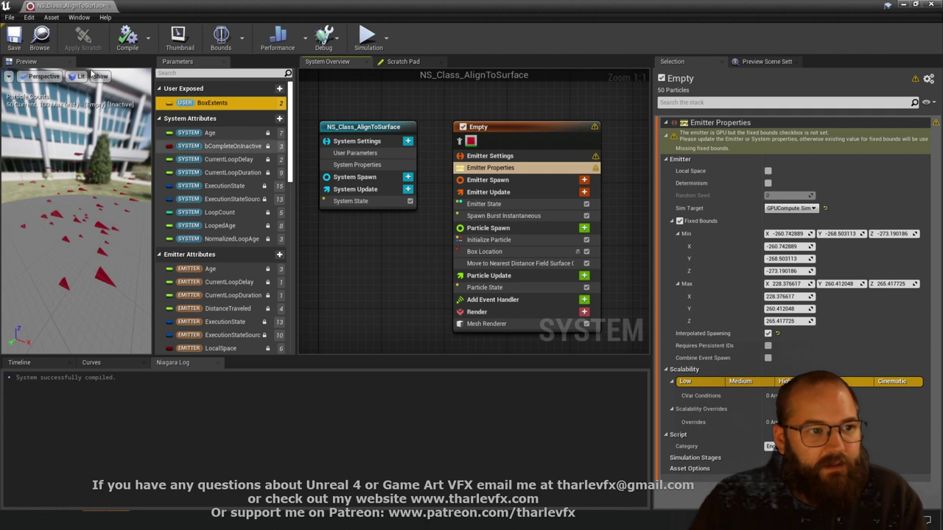
click(515, 263)
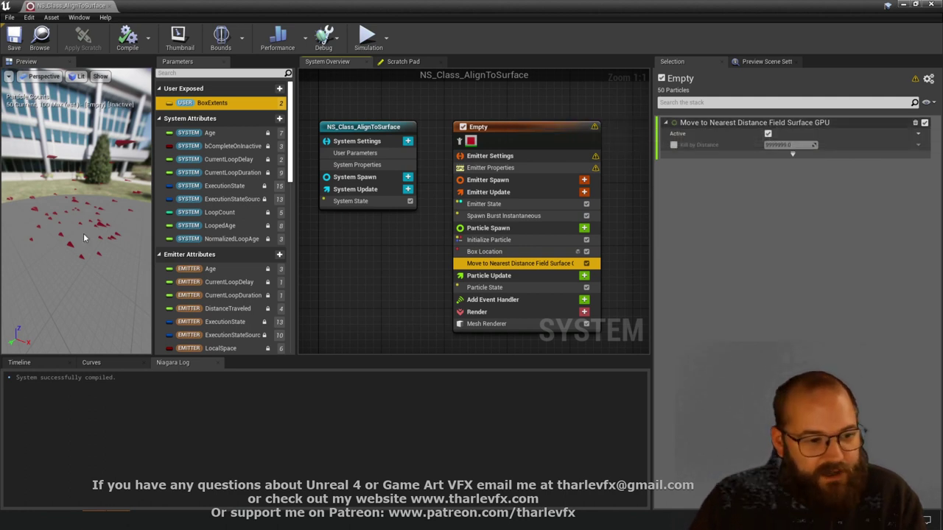
drag(84, 237, 84, 192)
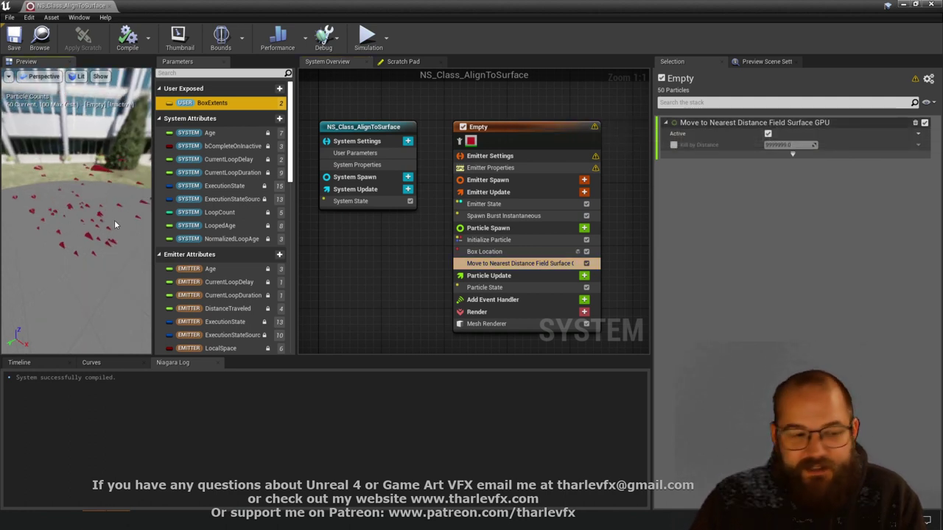
Arrange the level editor and the Niagara editor side by side and inspect the system's particles around the rock
drag(436, 4, 624, 168)
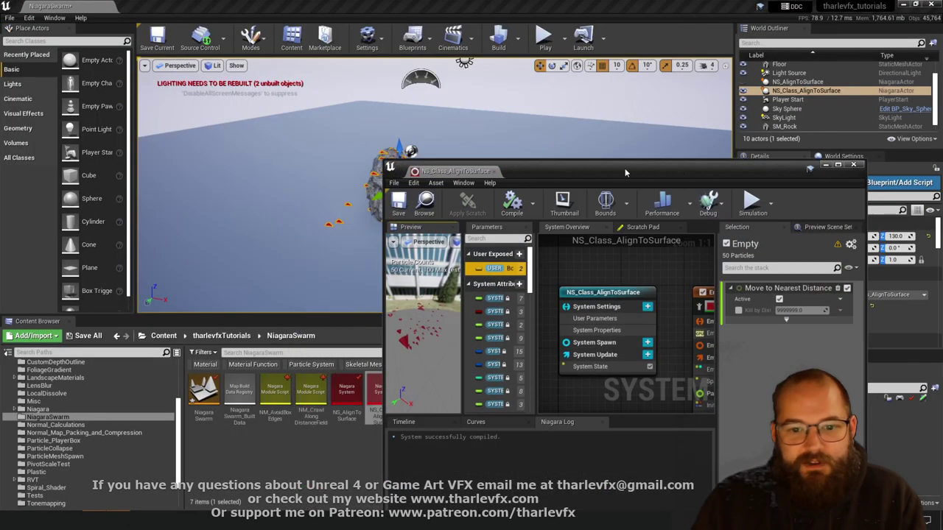
drag(756, 175, 789, 130)
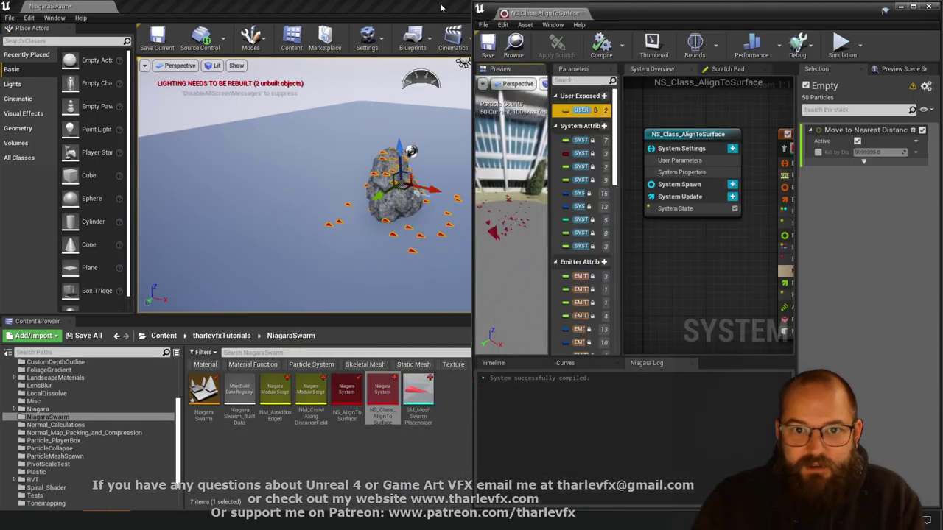
click(441, 7)
key(super+Left)
right_drag(244, 237, 224, 236)
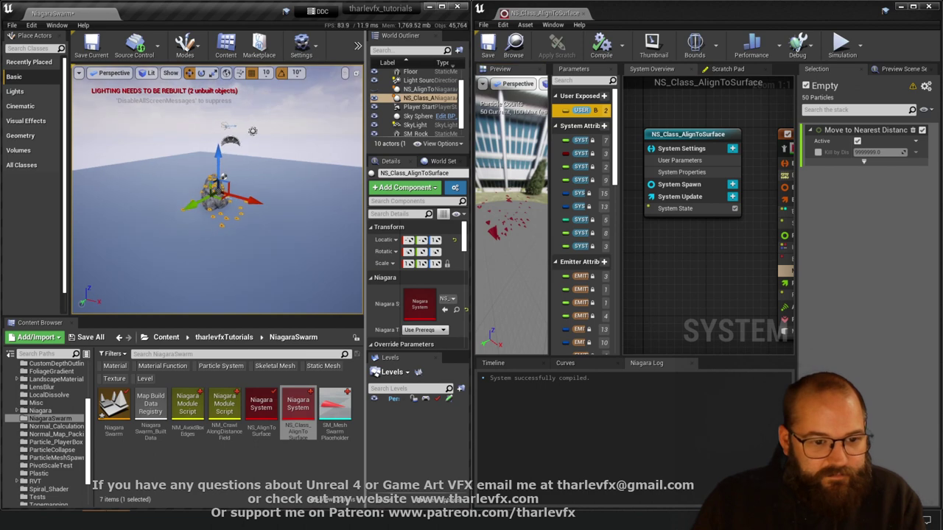
click(242, 238)
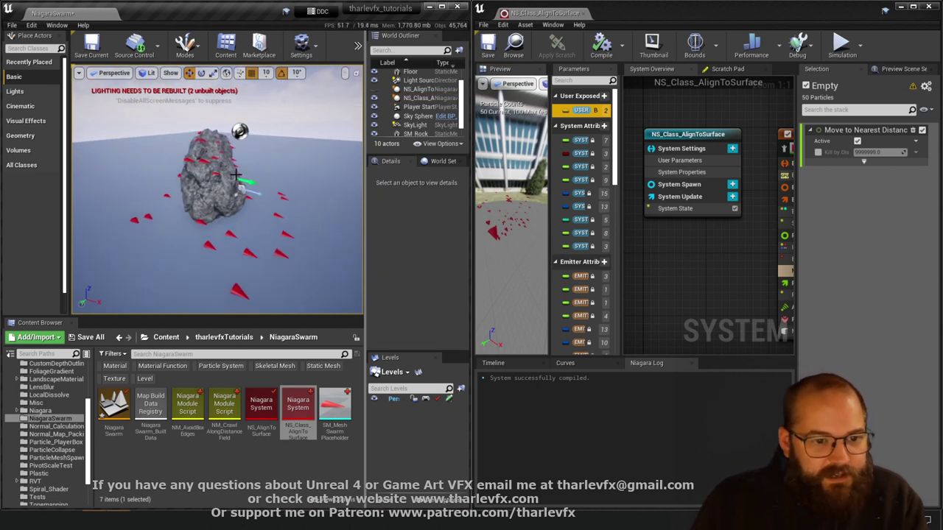
click(241, 185)
key(f)
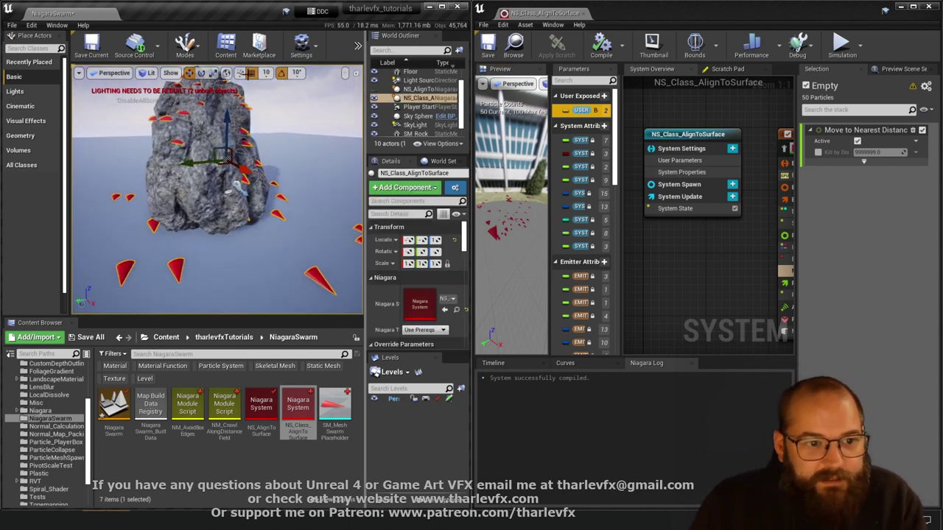
mouse_move(244, 130)
right_down()
mouse_move(294, 162)
mouse_move(258, 151)
mouse_move(243, 130)
right_up()
key(s)
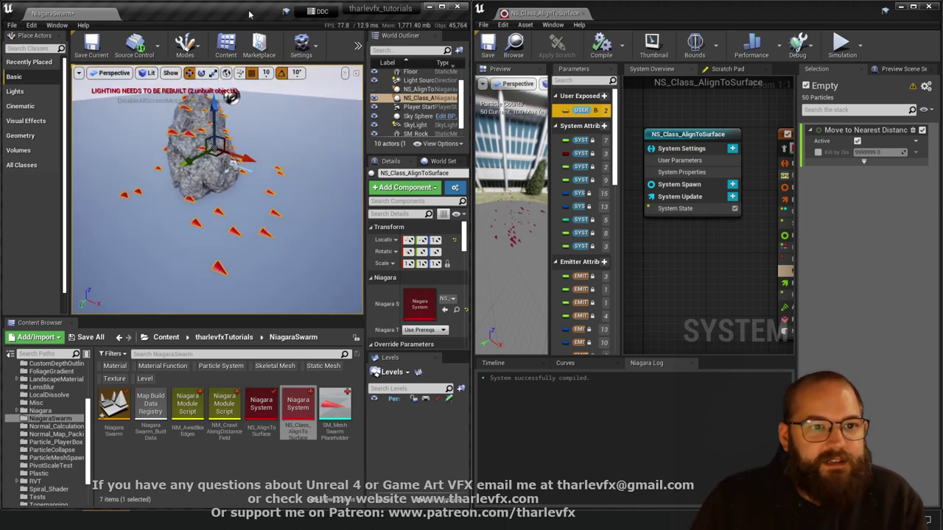
Enable the Mesh DistanceFields visualization in the level viewport and clear the actor selection
click(171, 72)
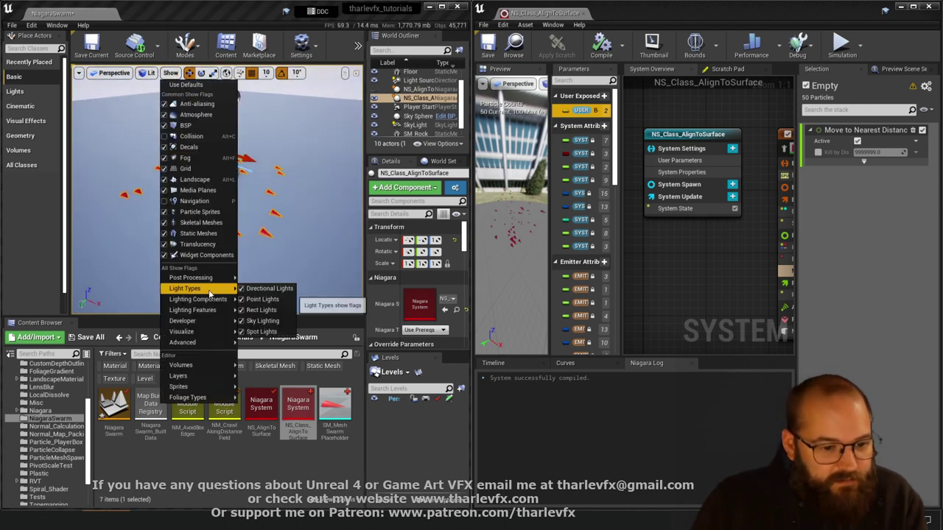
mouse_move(193, 336)
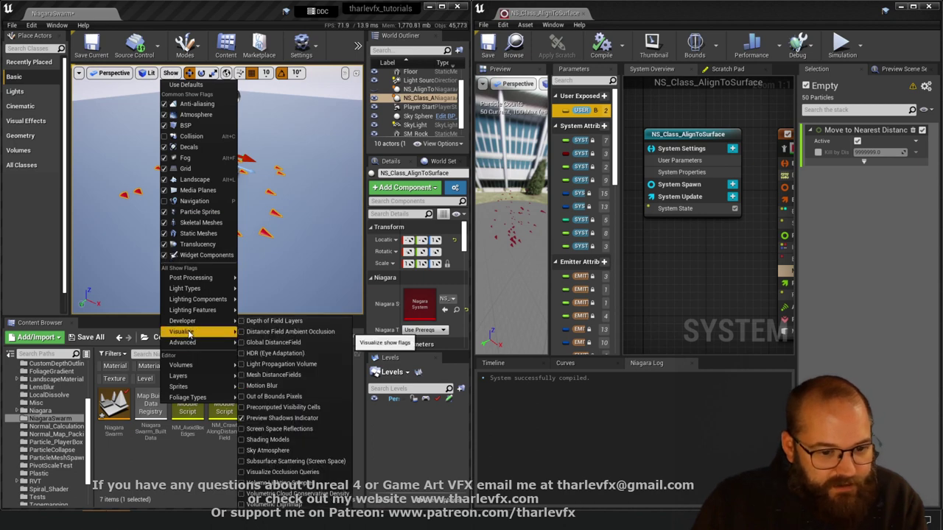
click(272, 375)
click(263, 248)
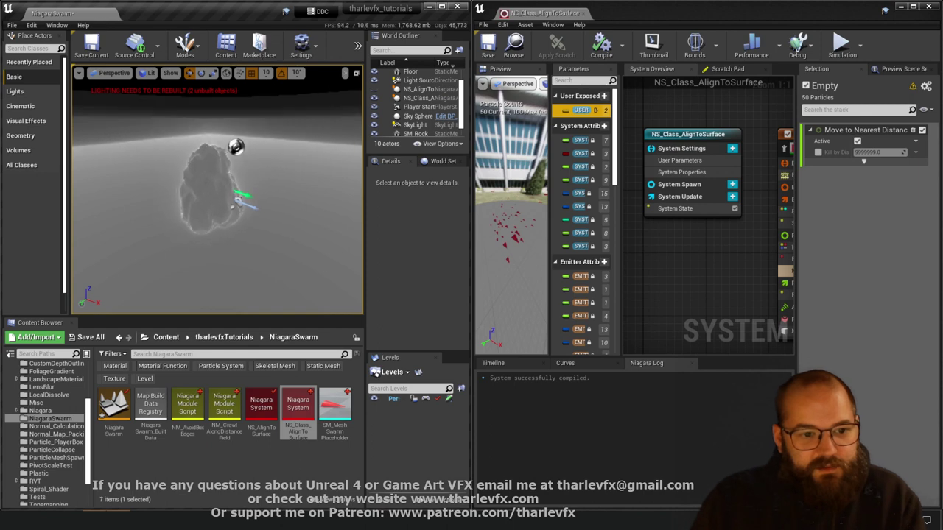
Examine the rock's mesh distance field in the level viewport from close up and from several angles
scroll(249, 259, up, 2)
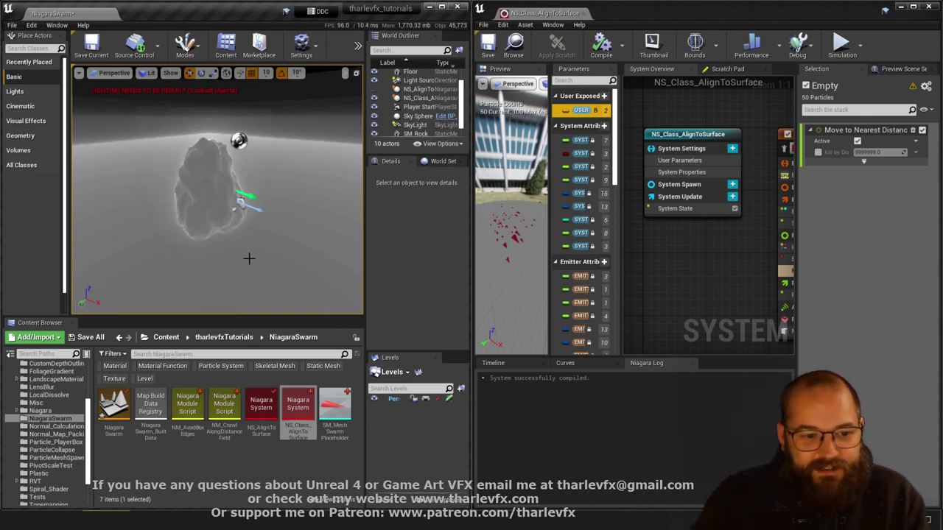
right_drag(233, 168, 284, 154)
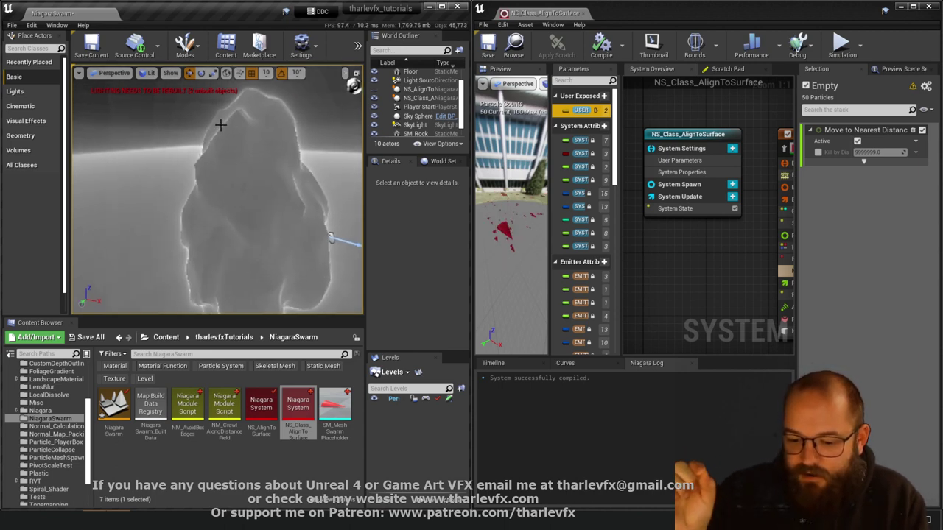
right_drag(227, 174, 330, 174)
right_drag(278, 269, 282, 202)
right_drag(221, 246, 250, 241)
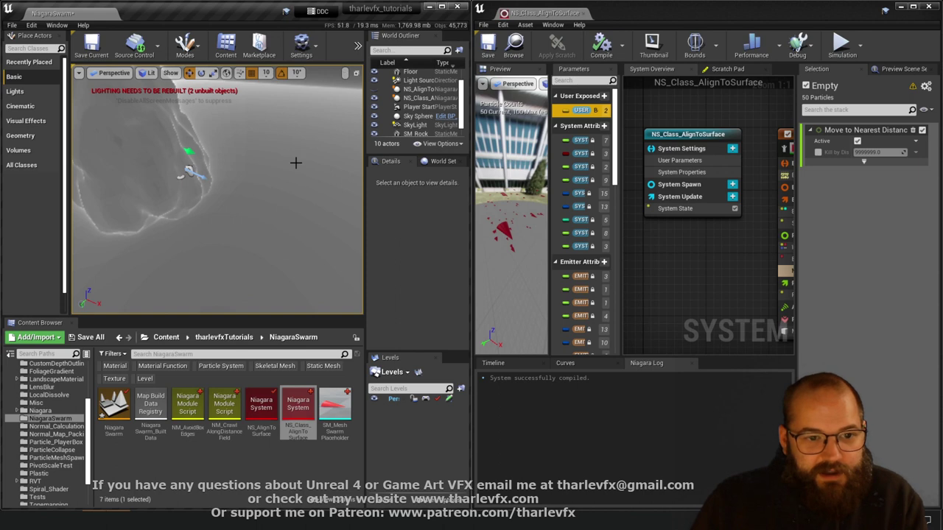
right_drag(296, 163, 266, 173)
right_drag(264, 237, 281, 252)
key(w)
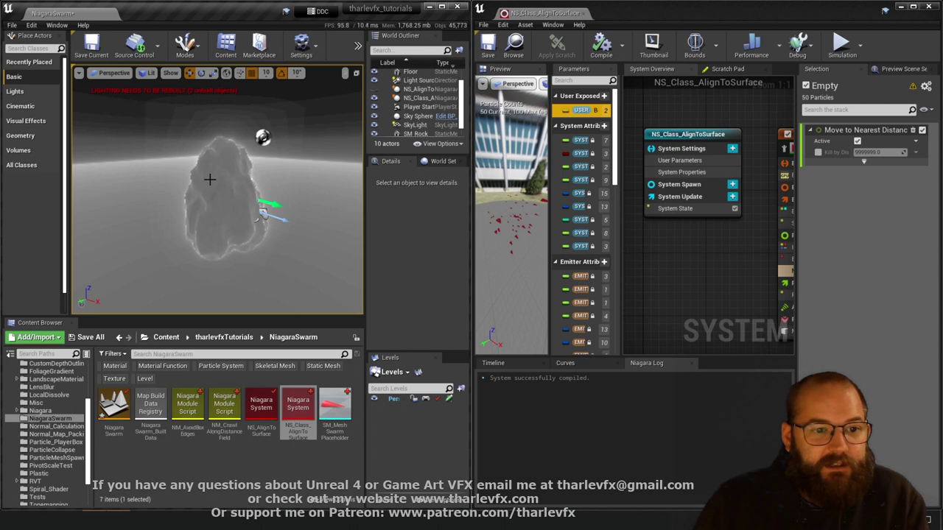
Search the project settings for "mesh distance", check the Generate Mesh Distance Fields option and close the settings
click(31, 25)
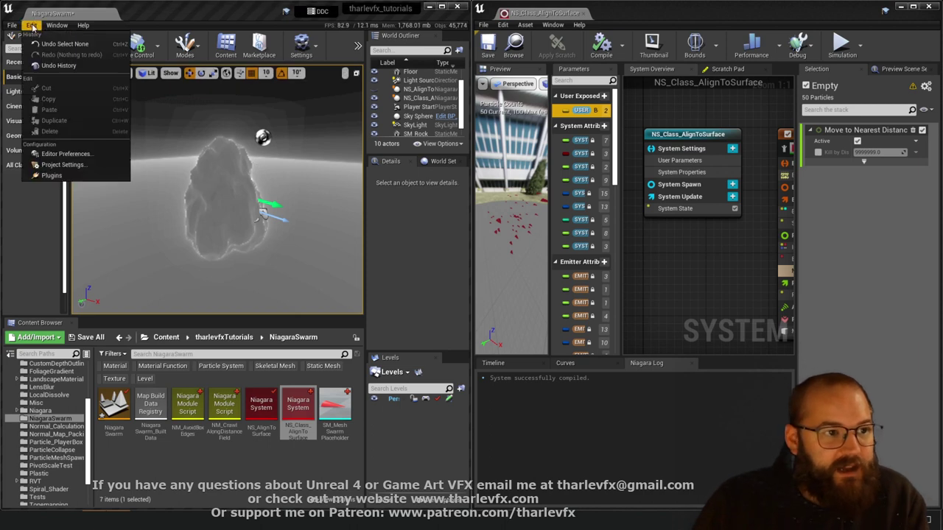
click(52, 167)
drag(614, 177, 498, 119)
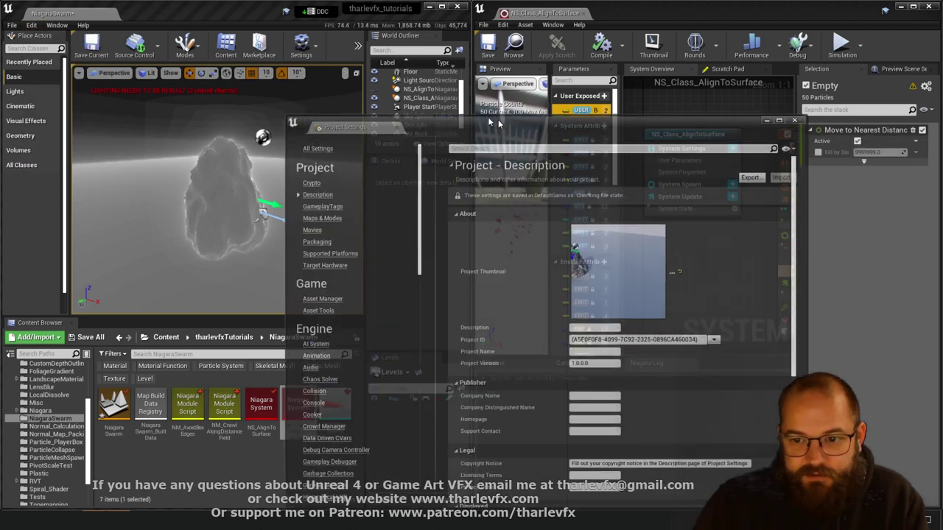
click(502, 98)
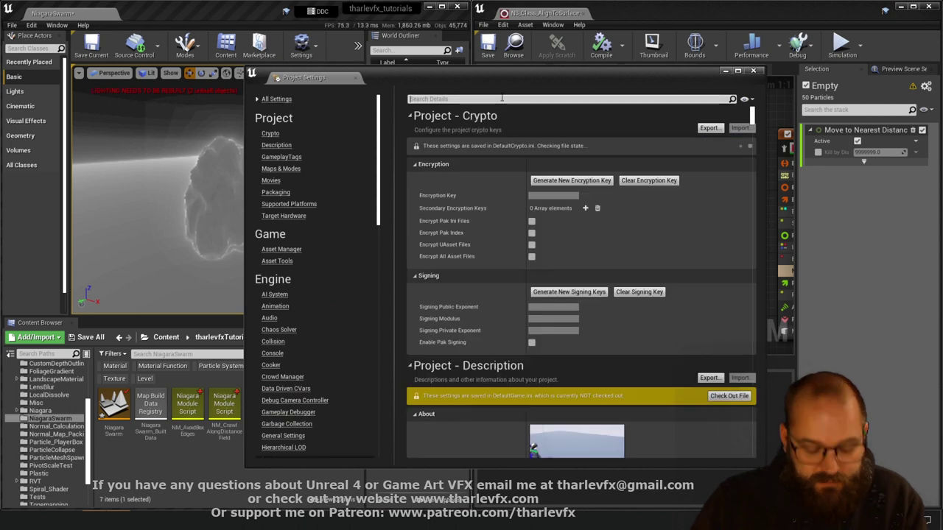
text(mesh dista)
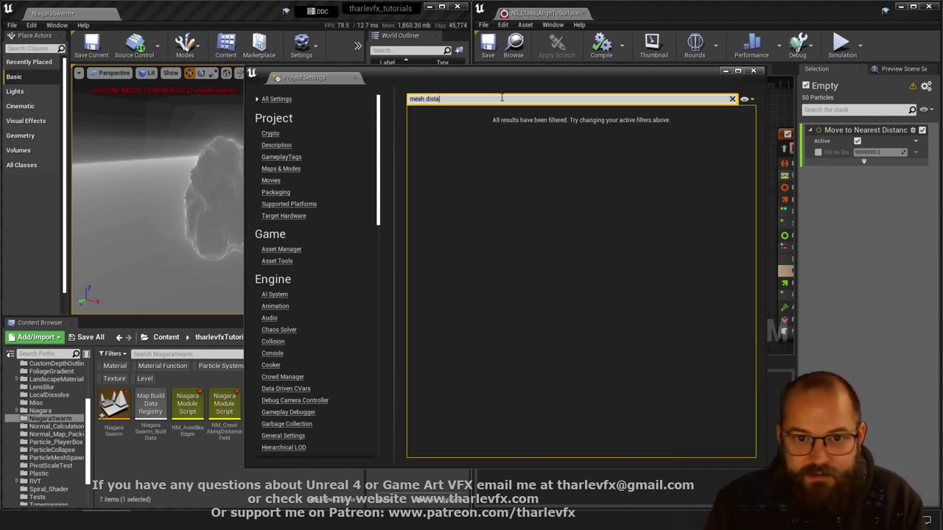
text(nce)
mouse_move(445, 161)
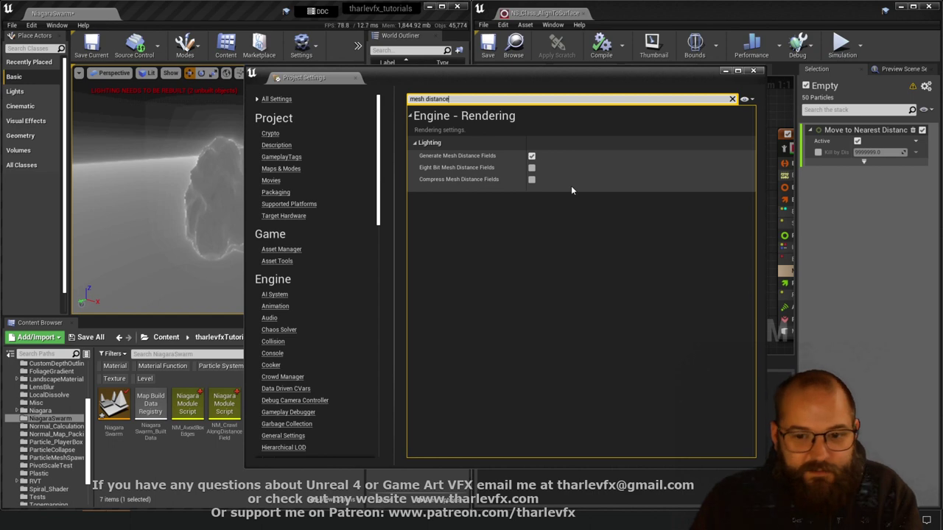
click(753, 72)
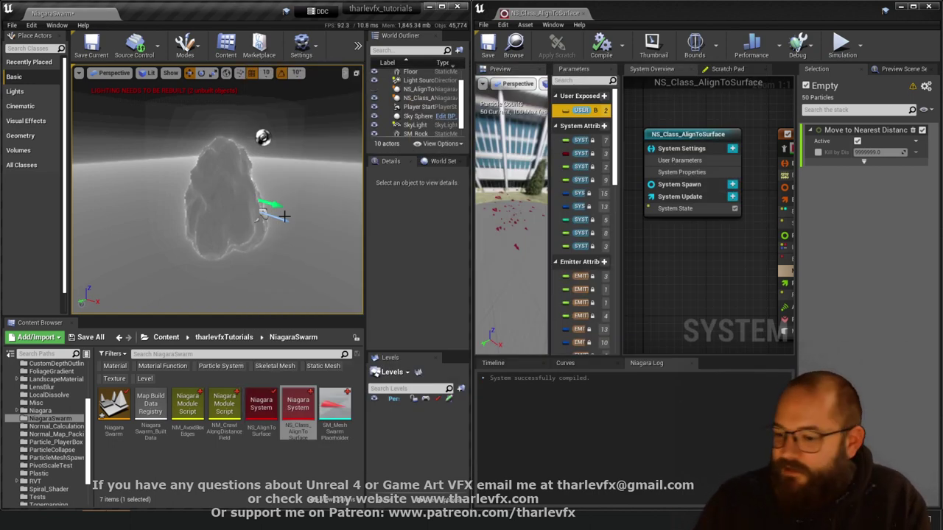